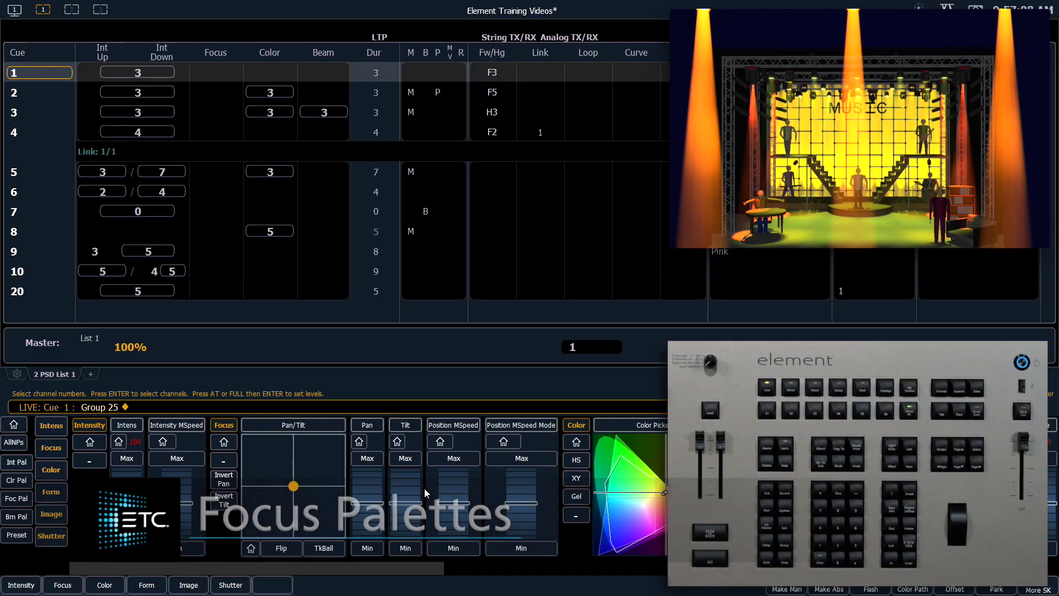
Sneak out the current manual values and bring Group 12 to full intensity.
key(ctrl+n)
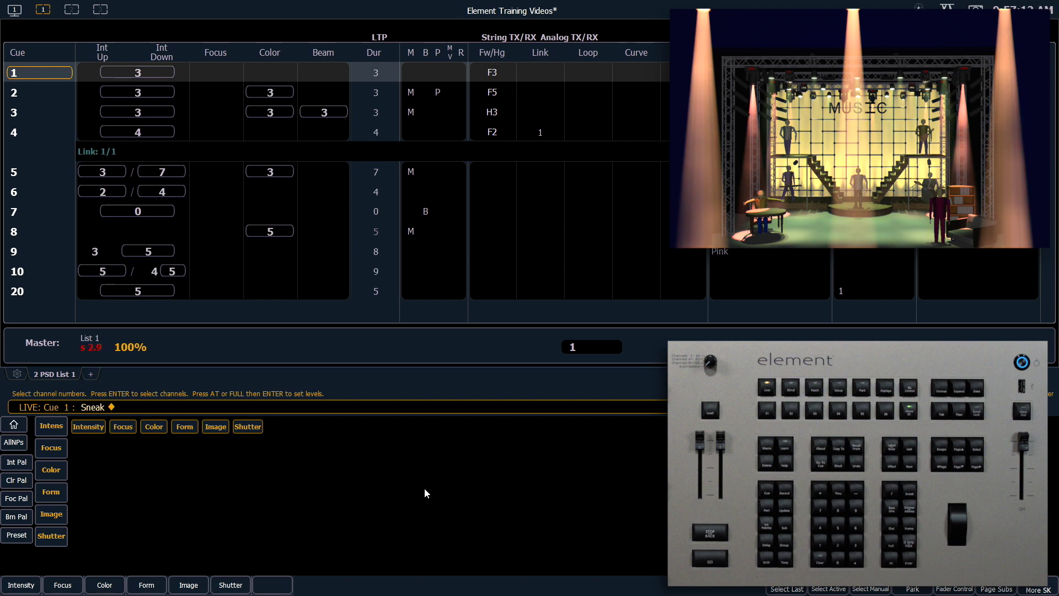
text(g)
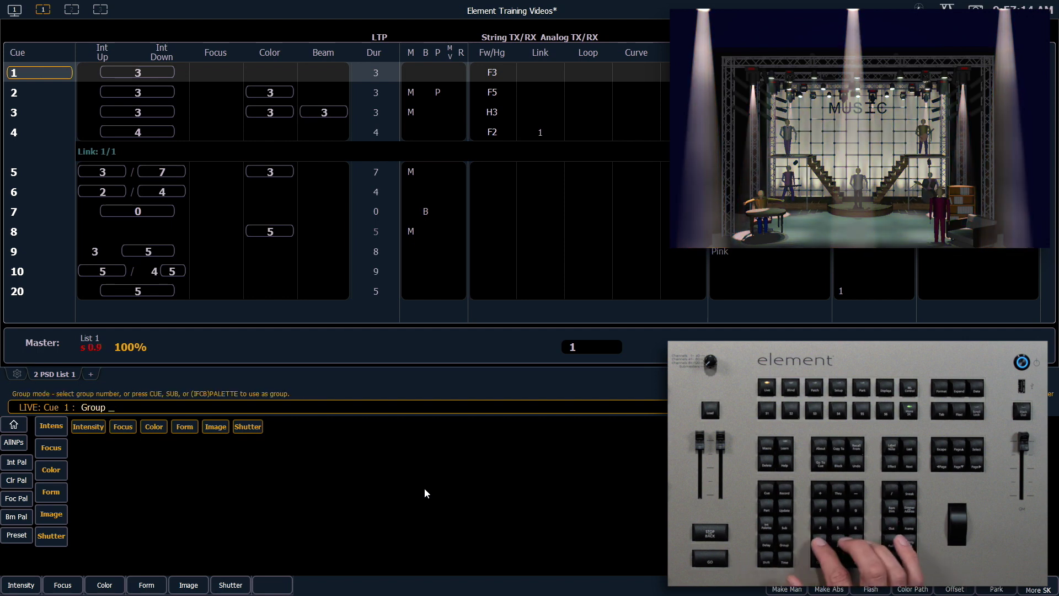
text(12 @ Full)
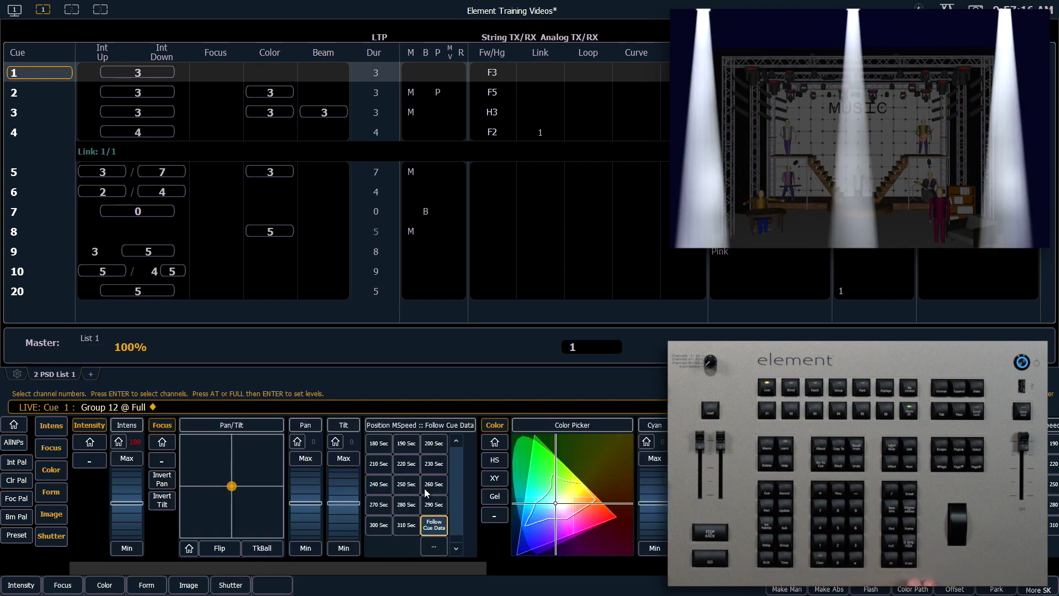
Home the tilt of Group 12 and tilt all its fixtures to about 55.
click(336, 441)
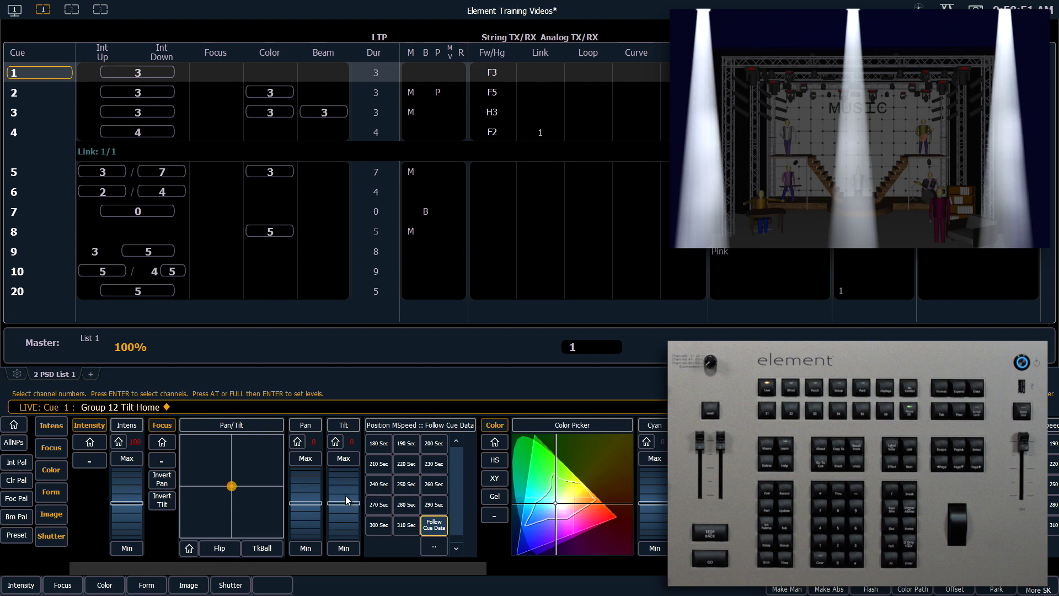
drag(345, 496, 340, 526)
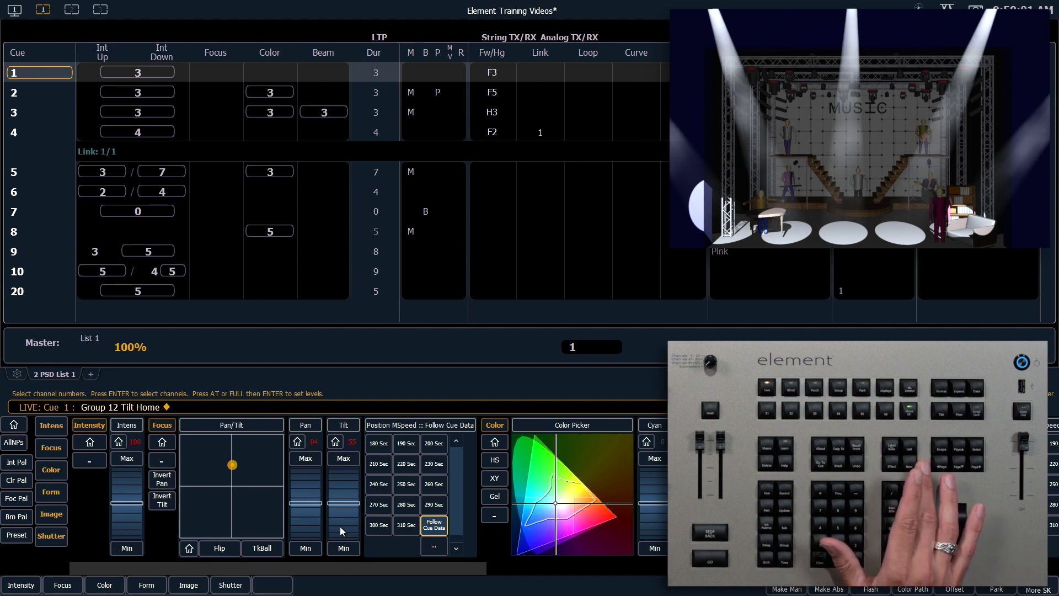
Step through channels 111, 112 and 113 within Group 12, panning each onto the desk at about -4, 10 and 24.
key(Page_Down)
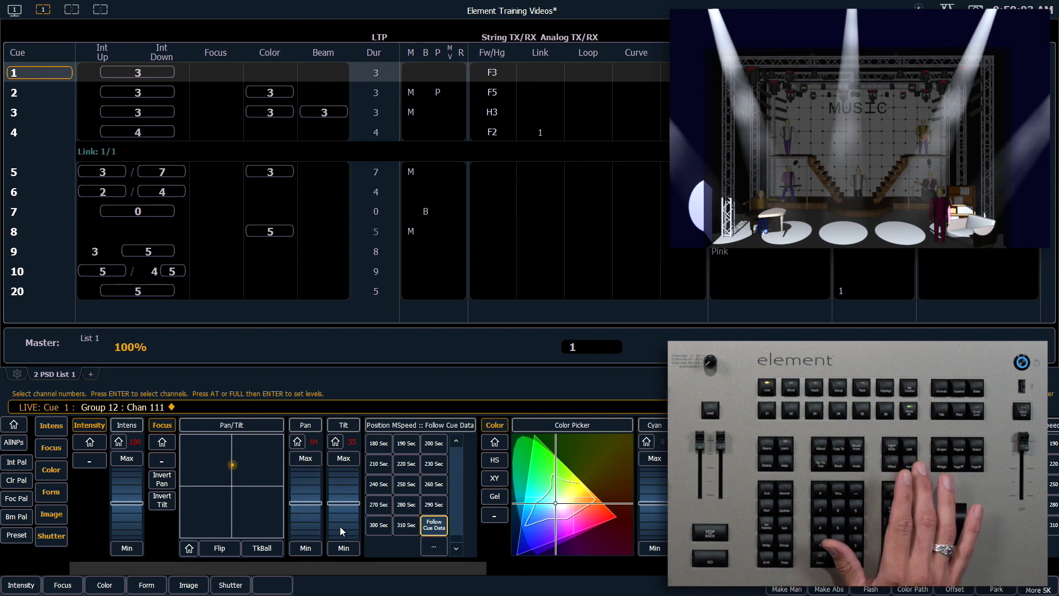
drag(309, 512, 306, 480)
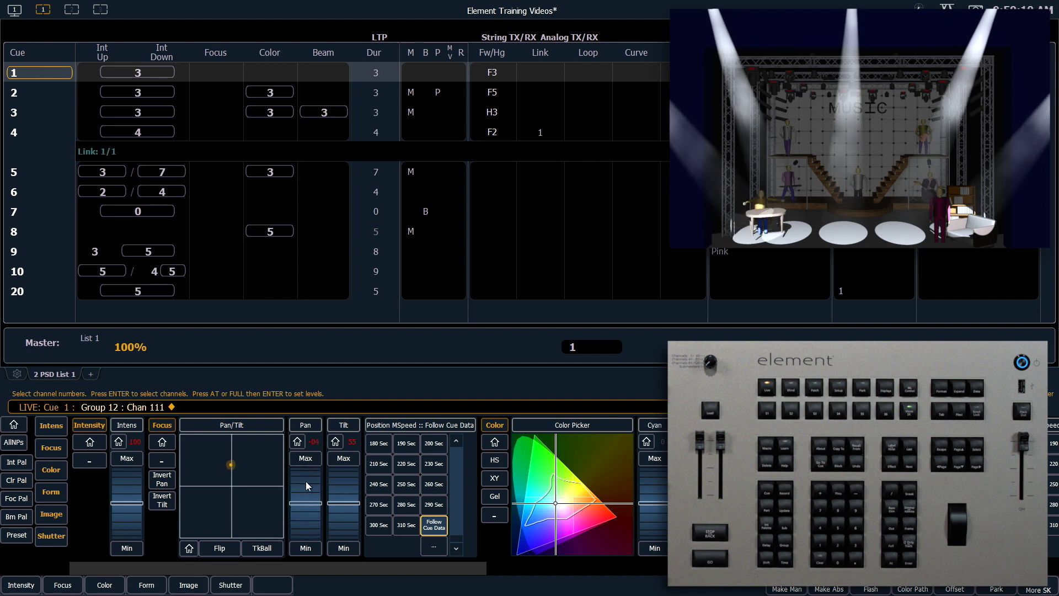
key(Page_Down)
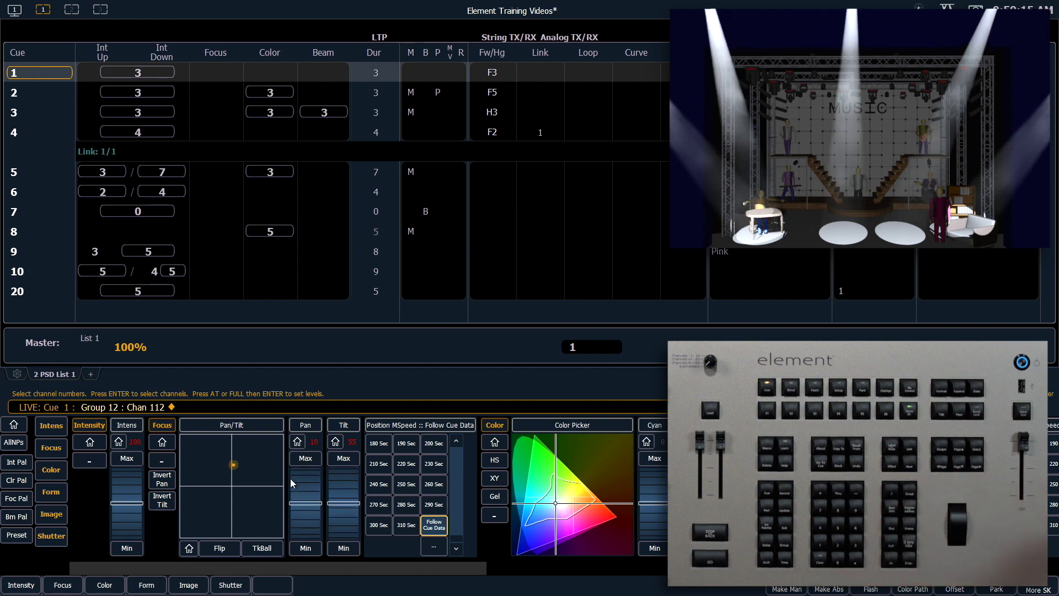
key(Page_Down)
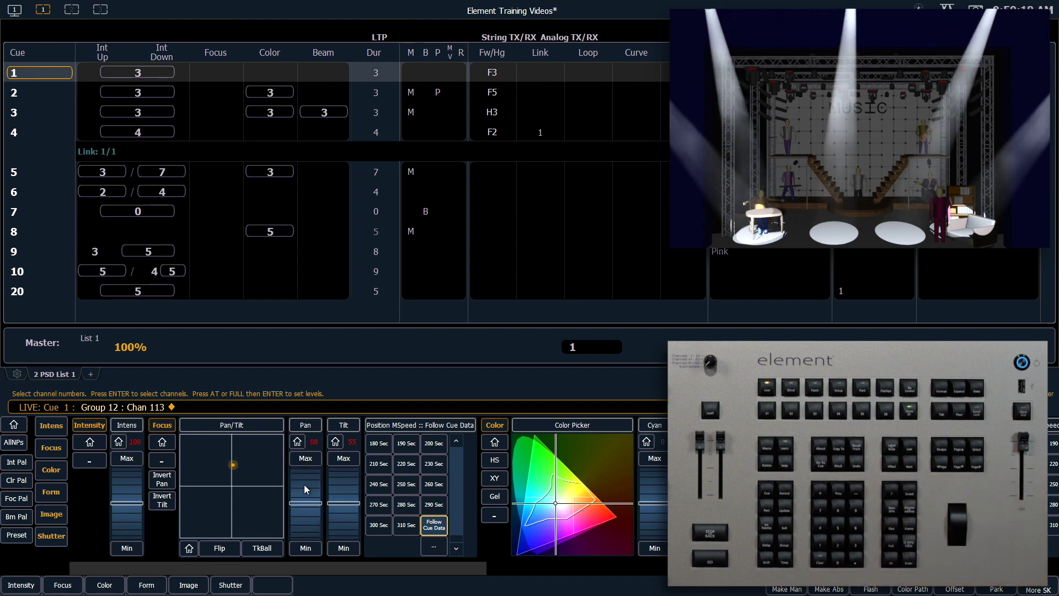
Aim channels 114 and 115 at the desk, with pan about 35 and 44 and tilt about 64 and 65.
key(Page_Down)
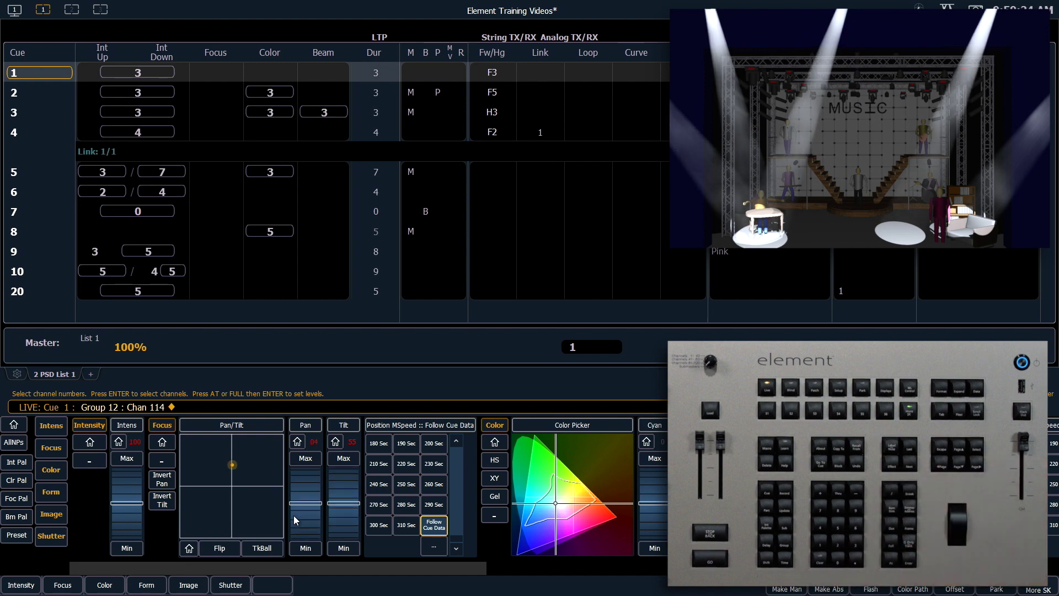
drag(298, 506, 340, 492)
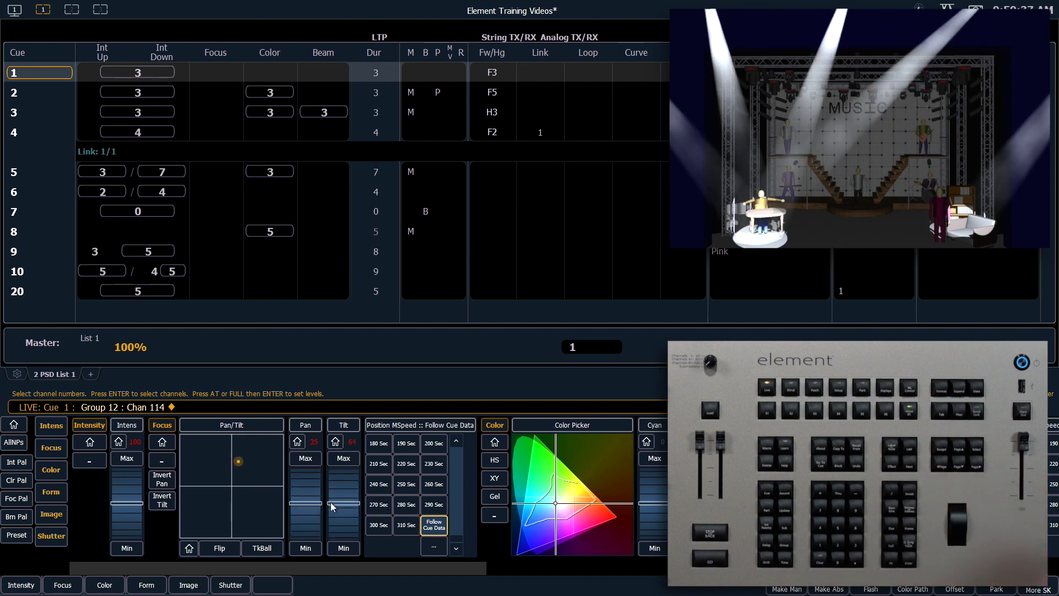
key(Page_Down)
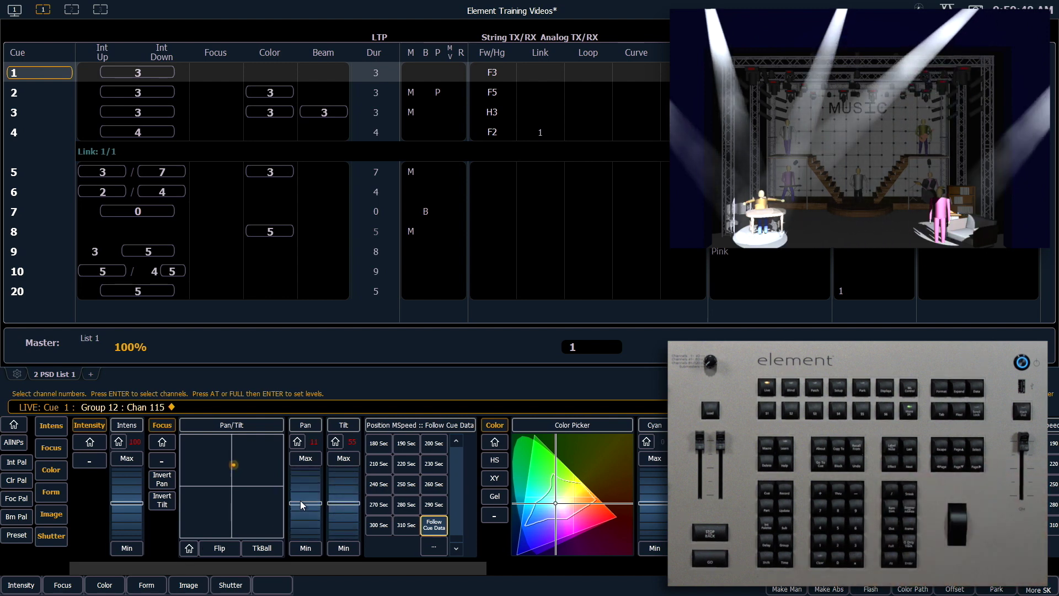
key(Page_Down)
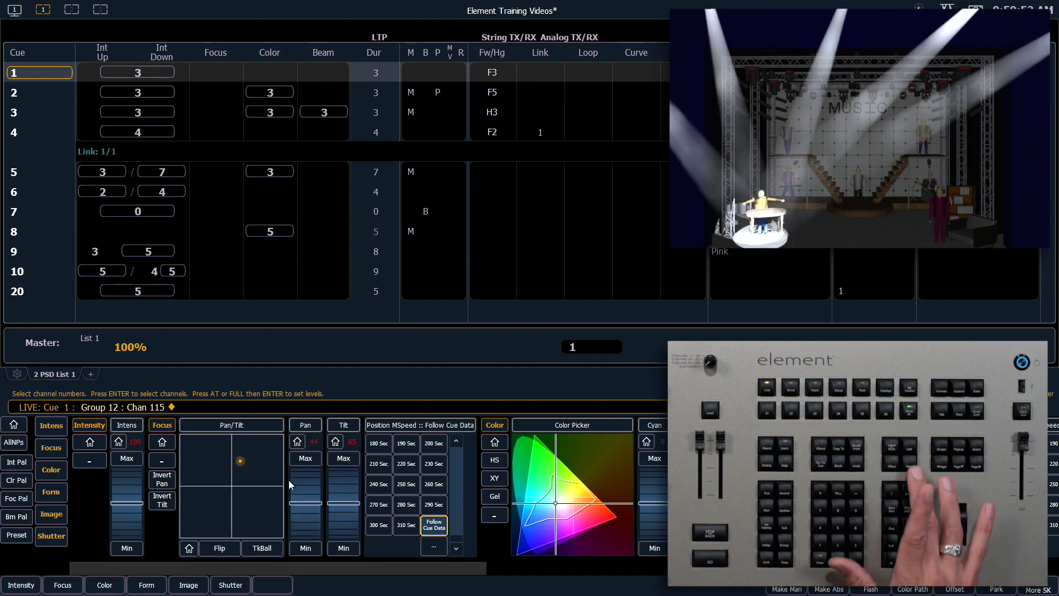
Refine the aim on the desk by tilting channel 111 to about 58 and channel 113 to about 59.
key(Page_Down)
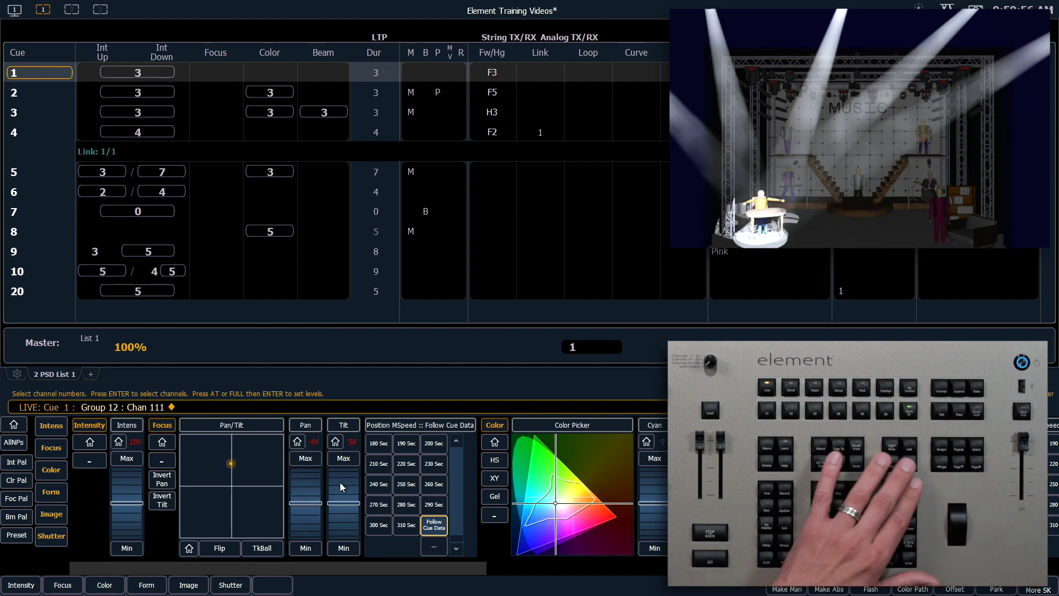
key(Page_Down)
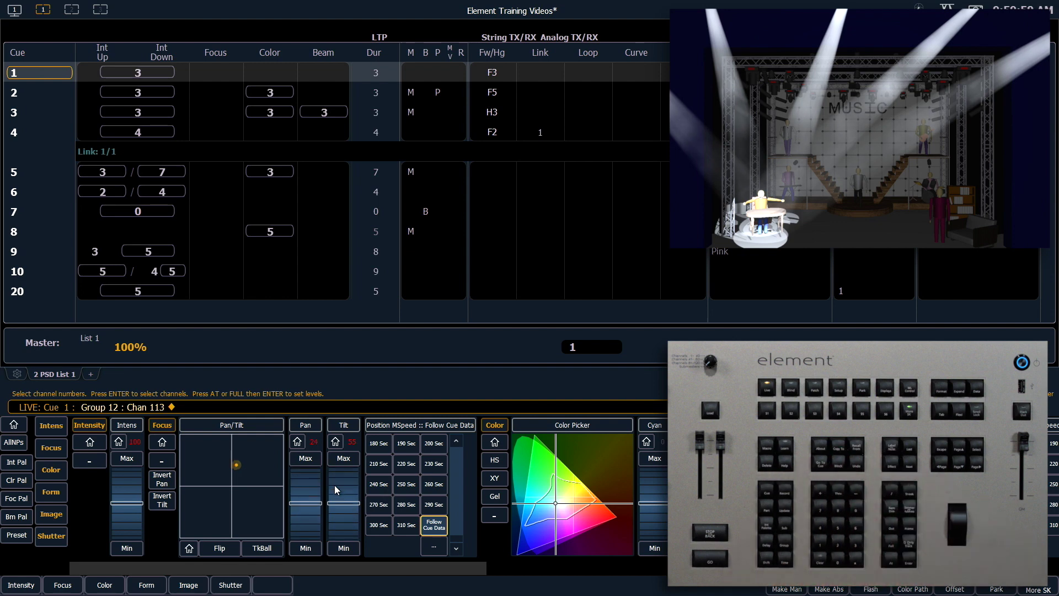
drag(339, 486, 338, 479)
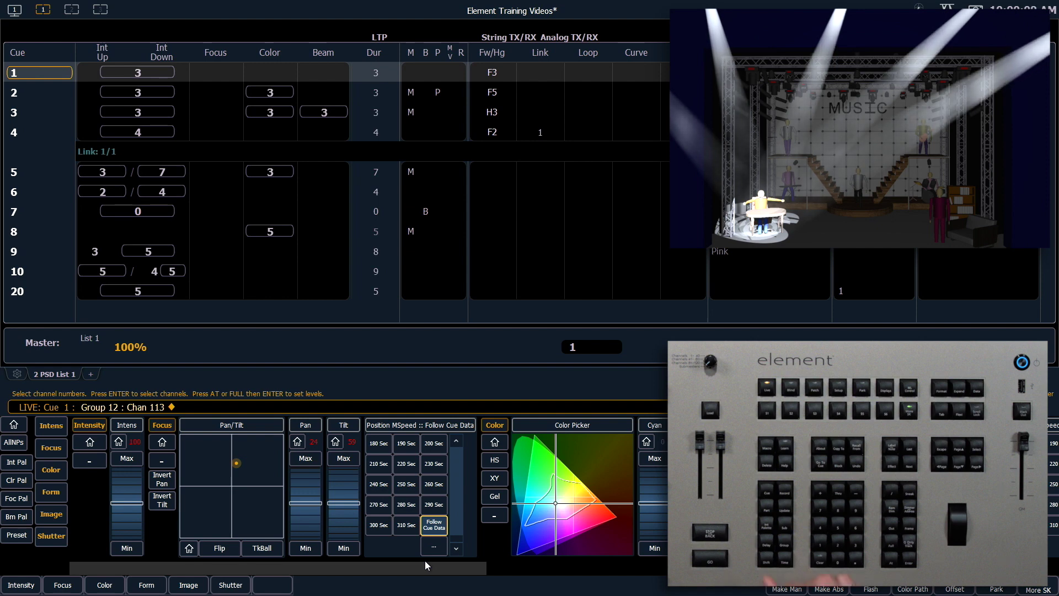
Record the position of Group 12 as Focus Palette 1 with the label Desk.
key(BackSpace)
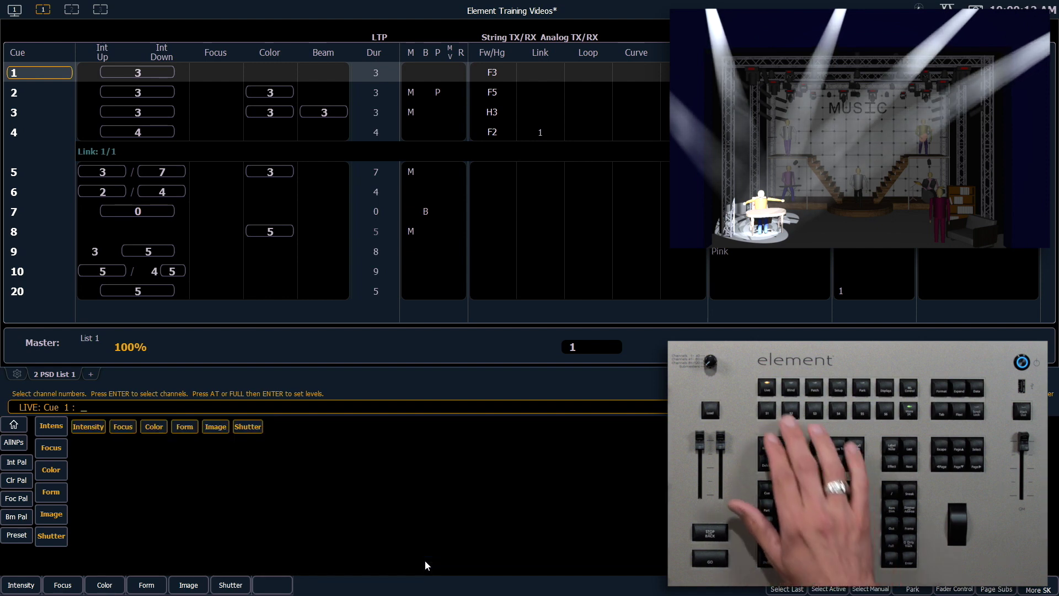
text(g12)
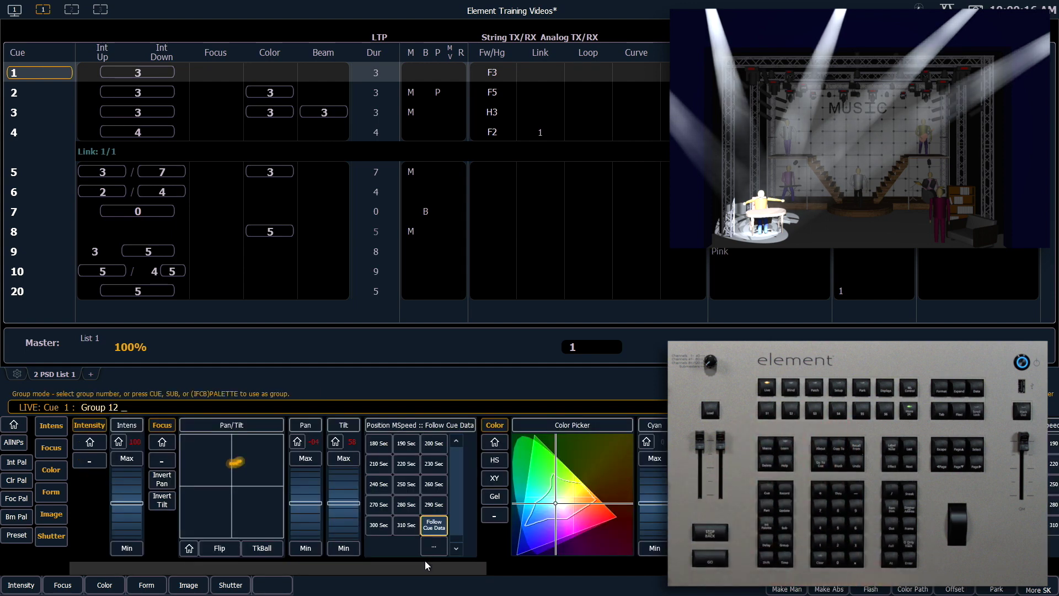
text(rd)
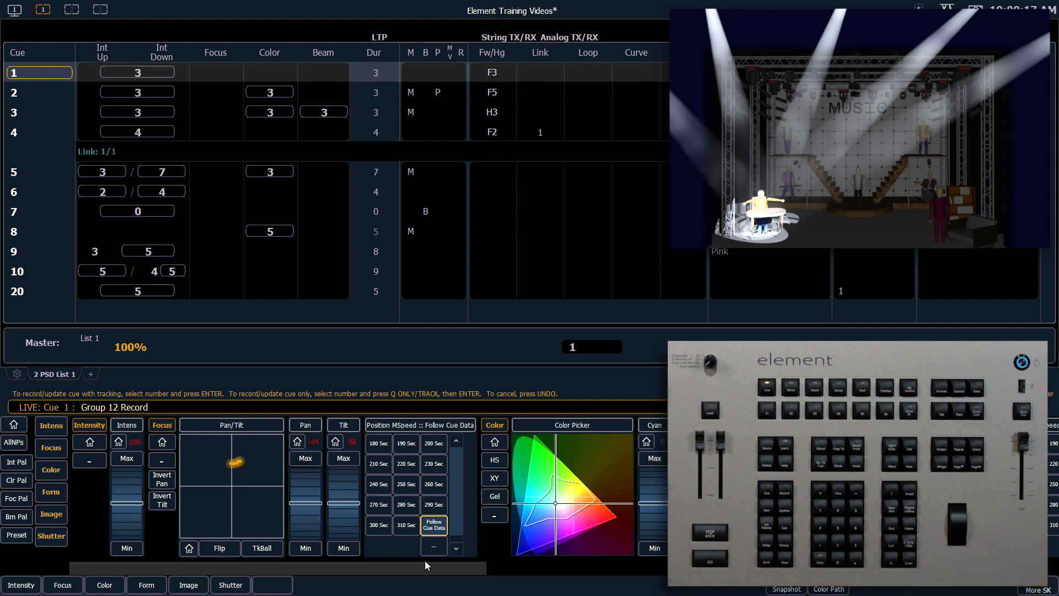
click(24, 500)
key(1)
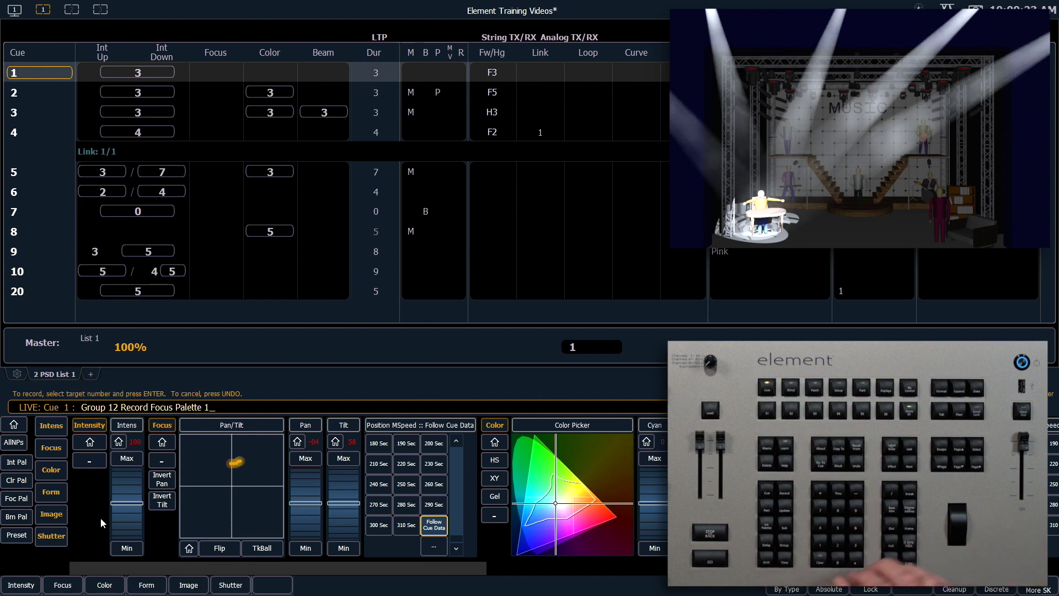
key(alt+l)
text(D)
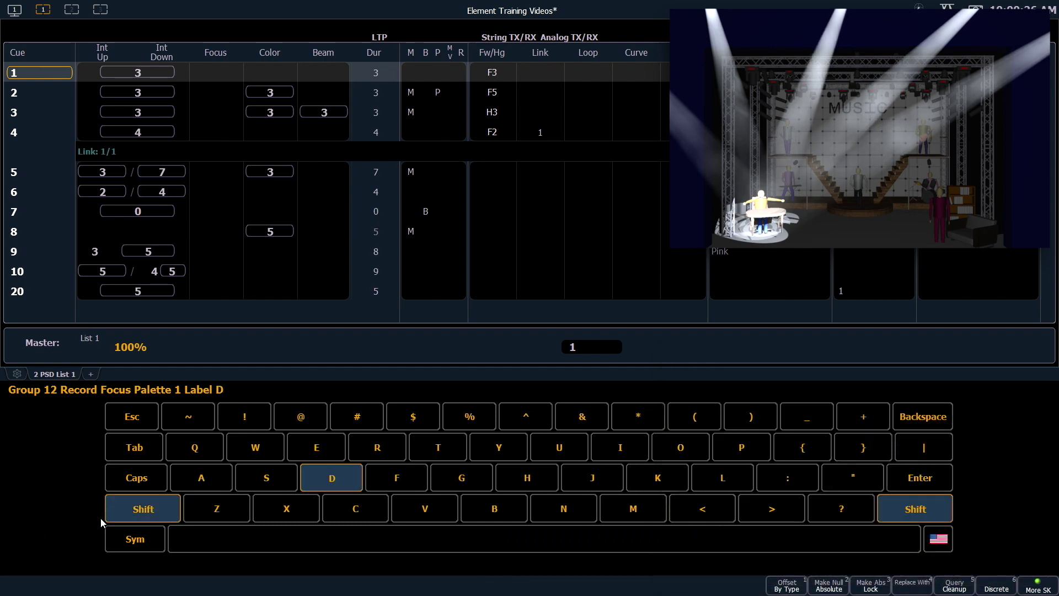
text(esk)
key(Return)
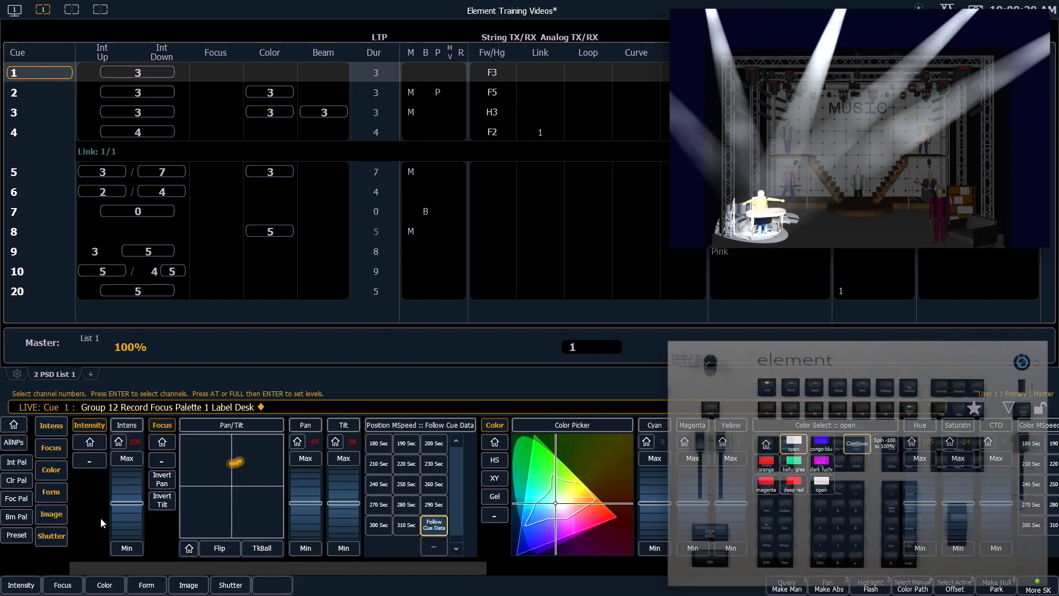
Sneak out the manual values and bring Group 12 back to full intensity.
key(ctrl+n)
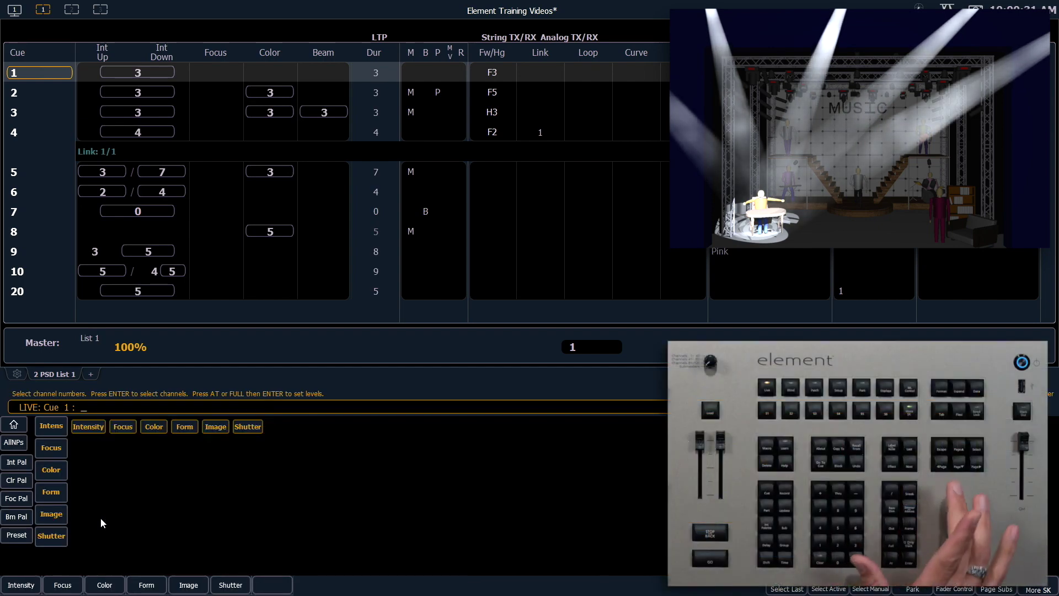
key(Return)
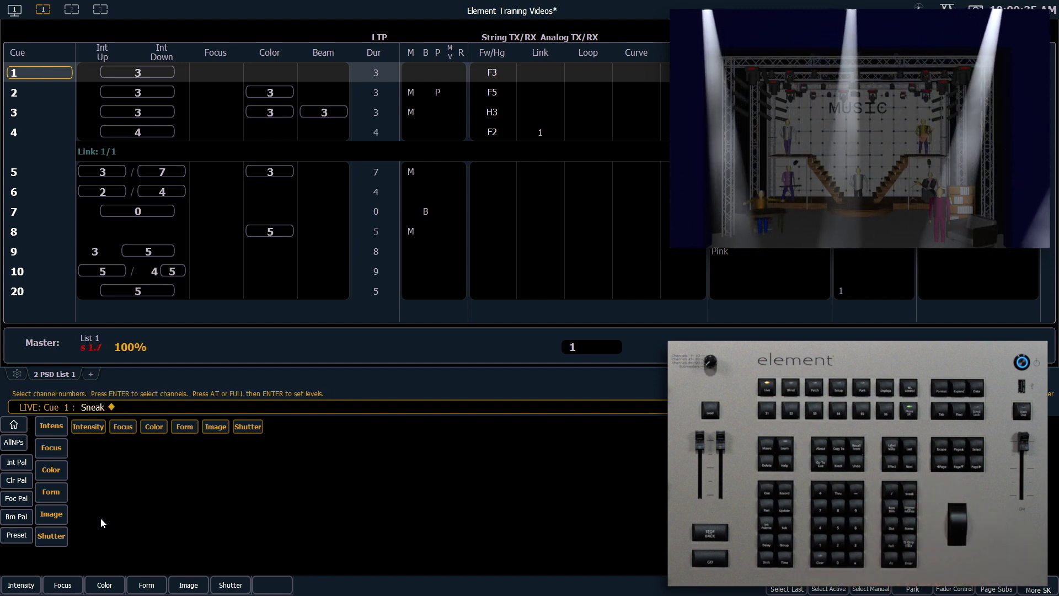
text(g12)
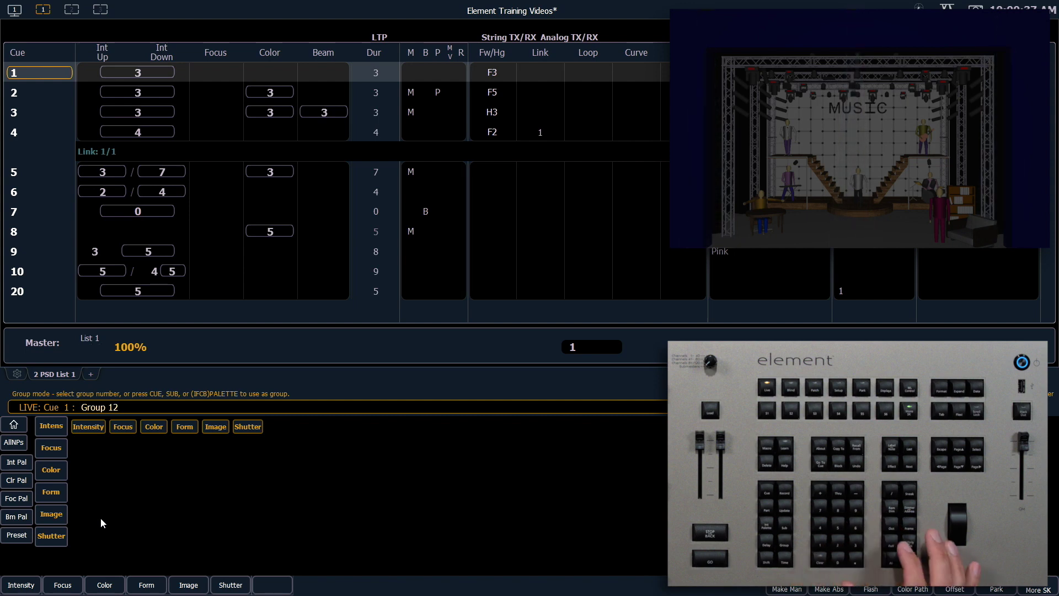
text(af)
key(Return)
Recall Focus Palette 1 on Group 12.
click(18, 499)
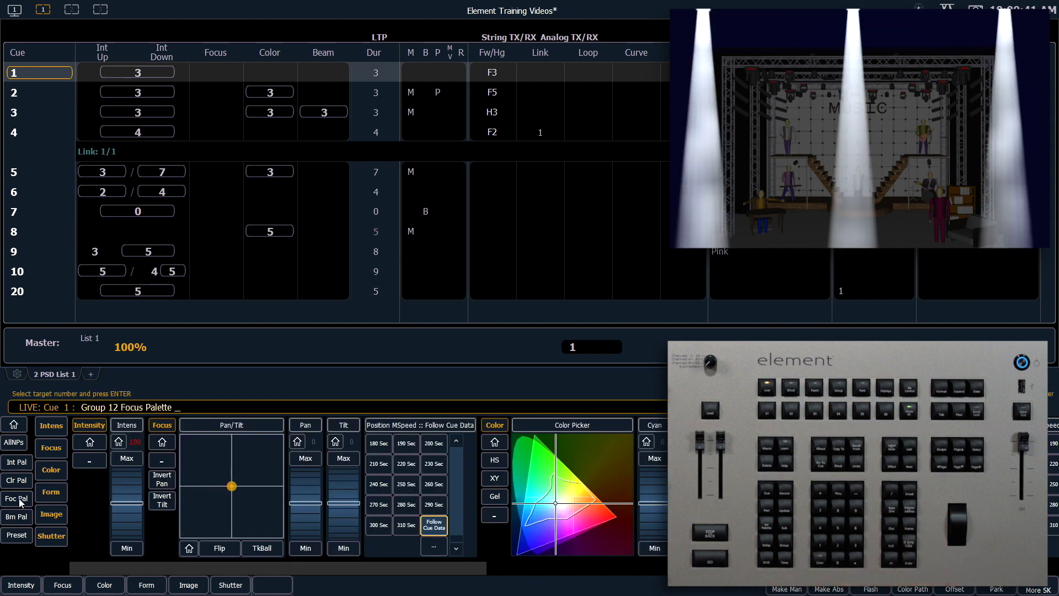
text(1)
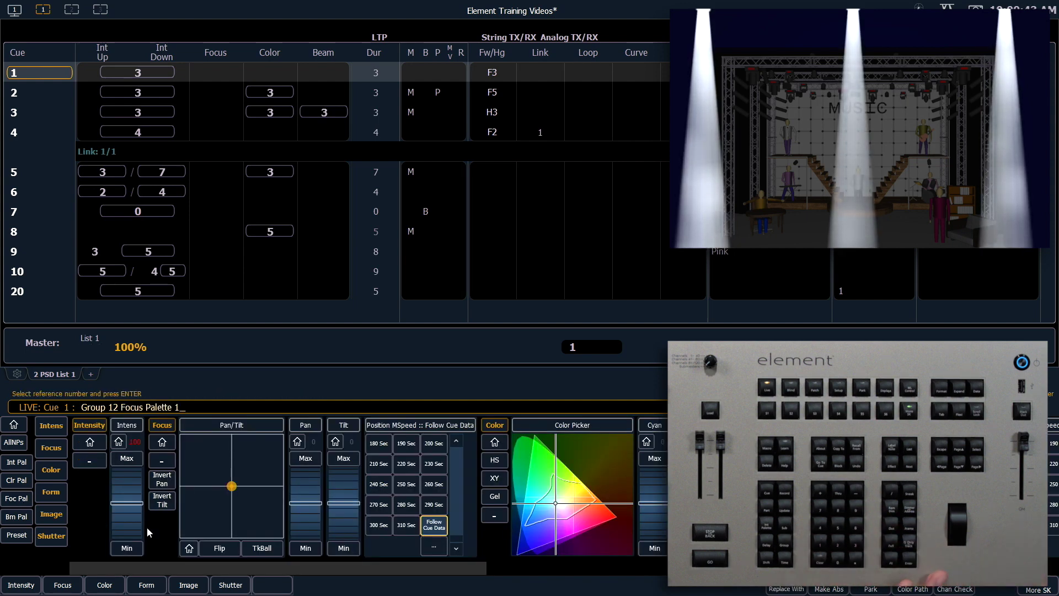
key(Return)
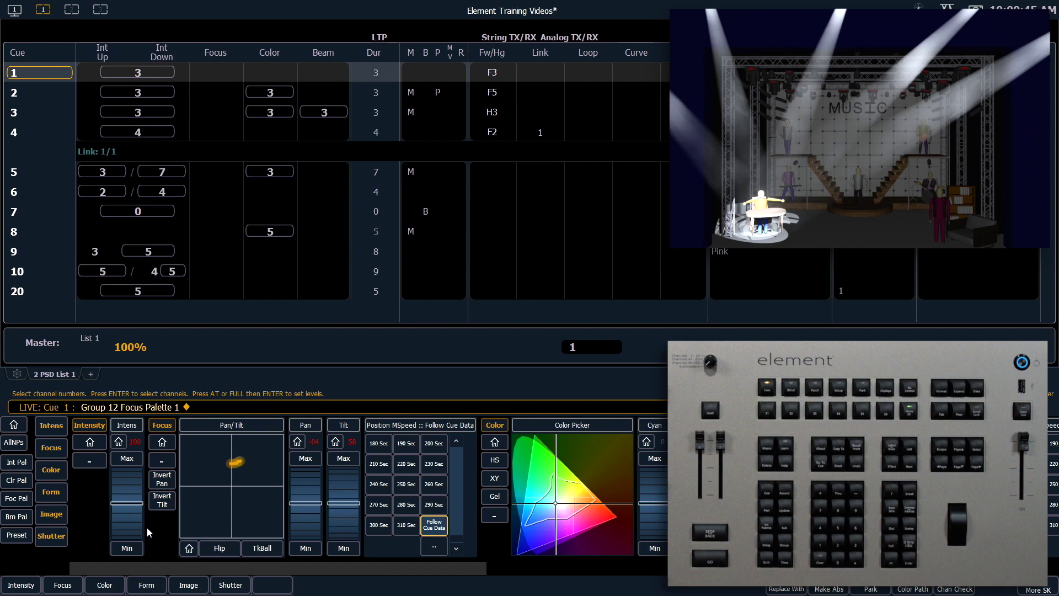
Show the live channel display to check the palette reference on channels 111 to 115, and sneak out the manual values.
key(ctrl+alt+2)
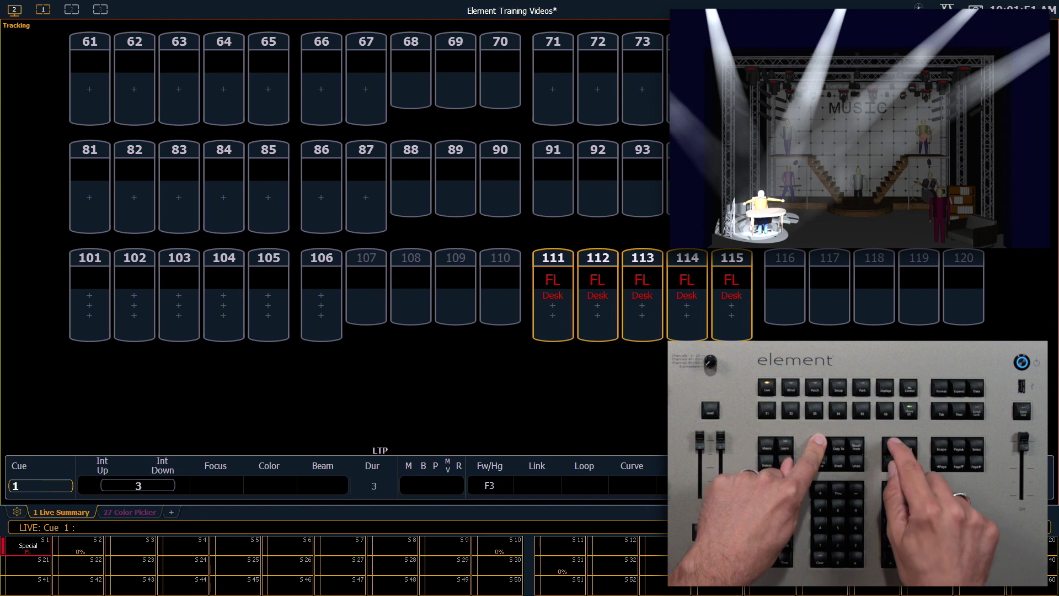
key(l)
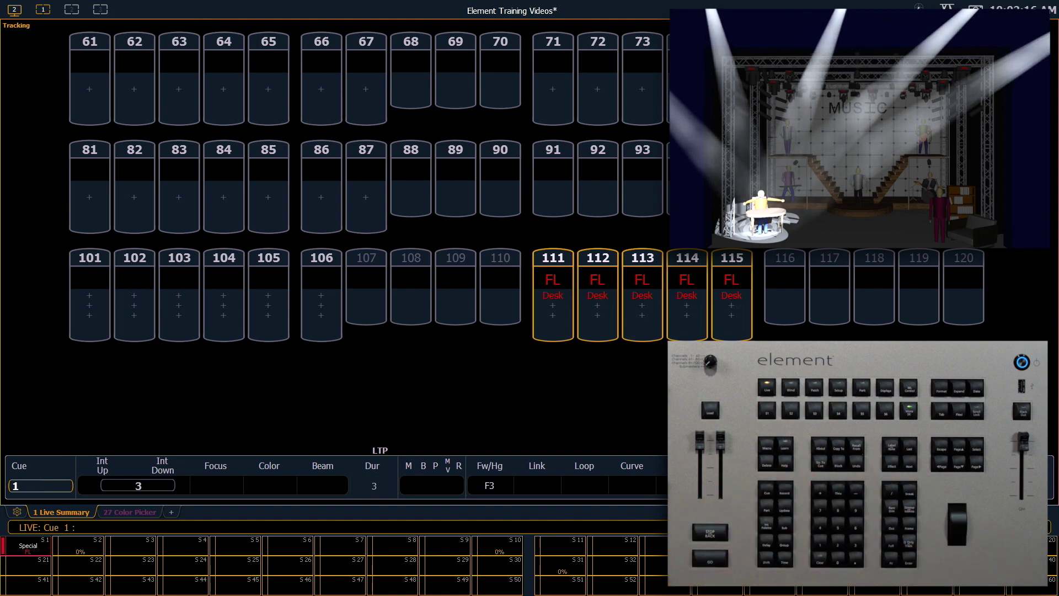
key(n)
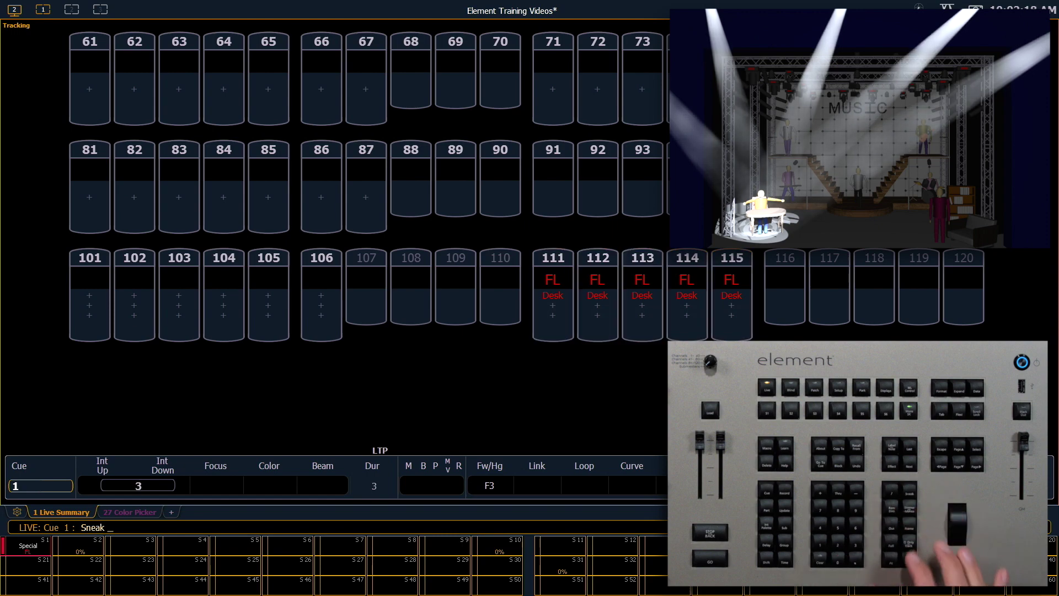
key(Return)
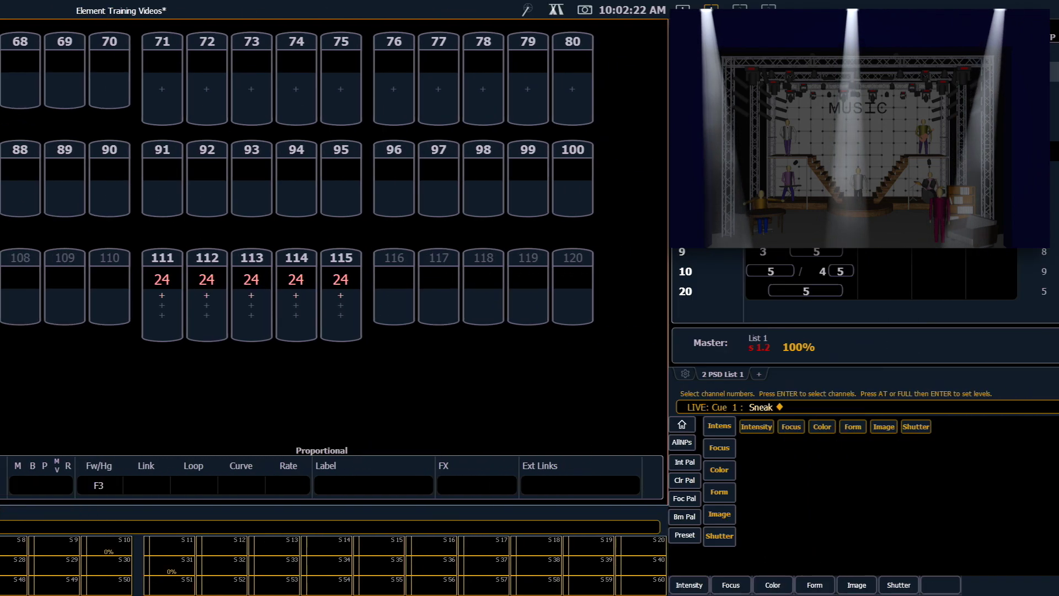
Turn on Highlight mode and select Group 12 so its channels 111 to 115 are highlighted.
key(ctrl+1)
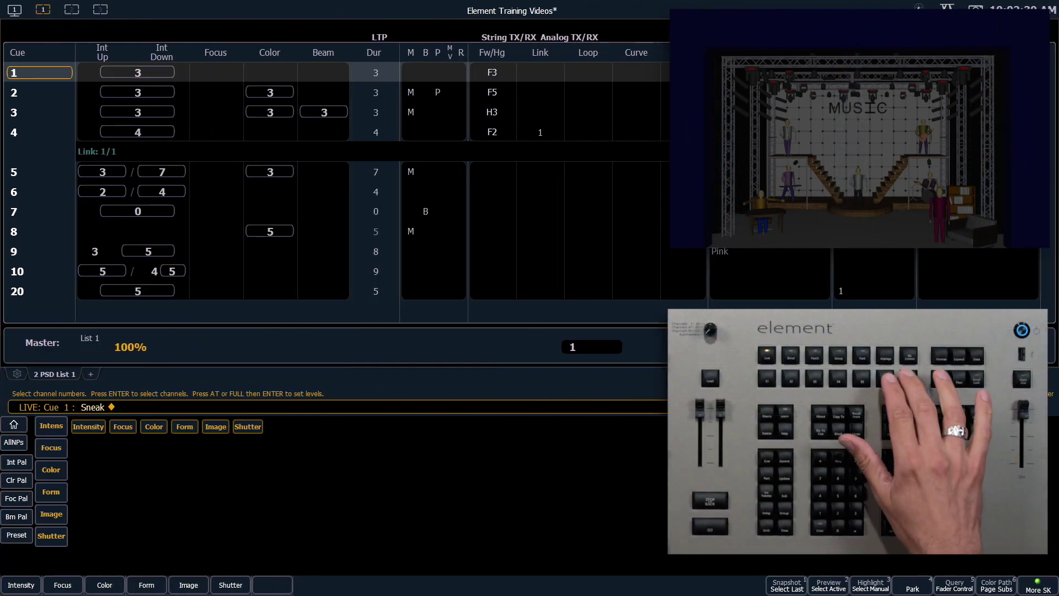
key(backslash)
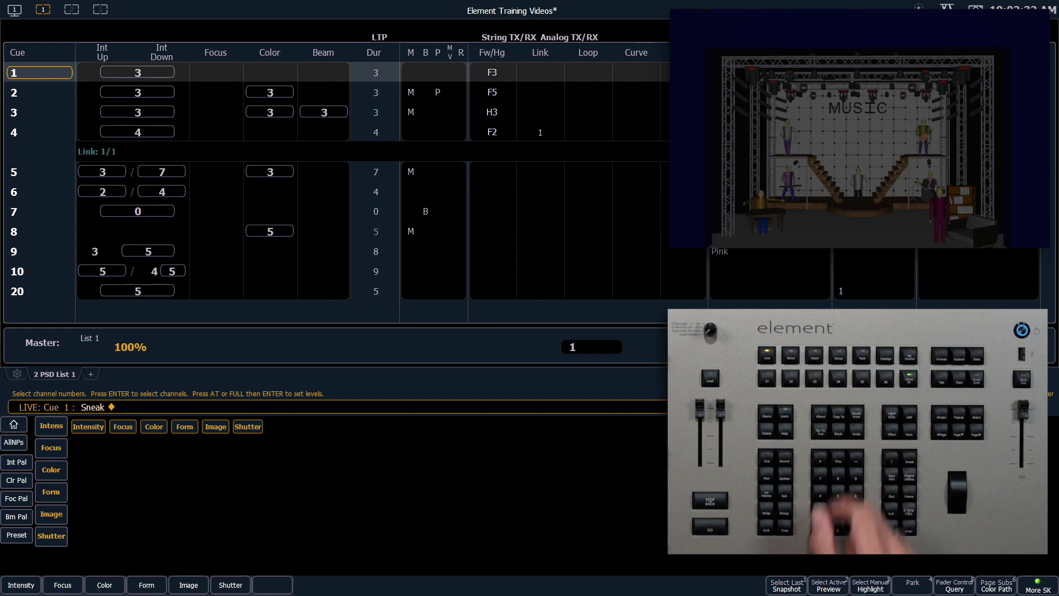
key(F3)
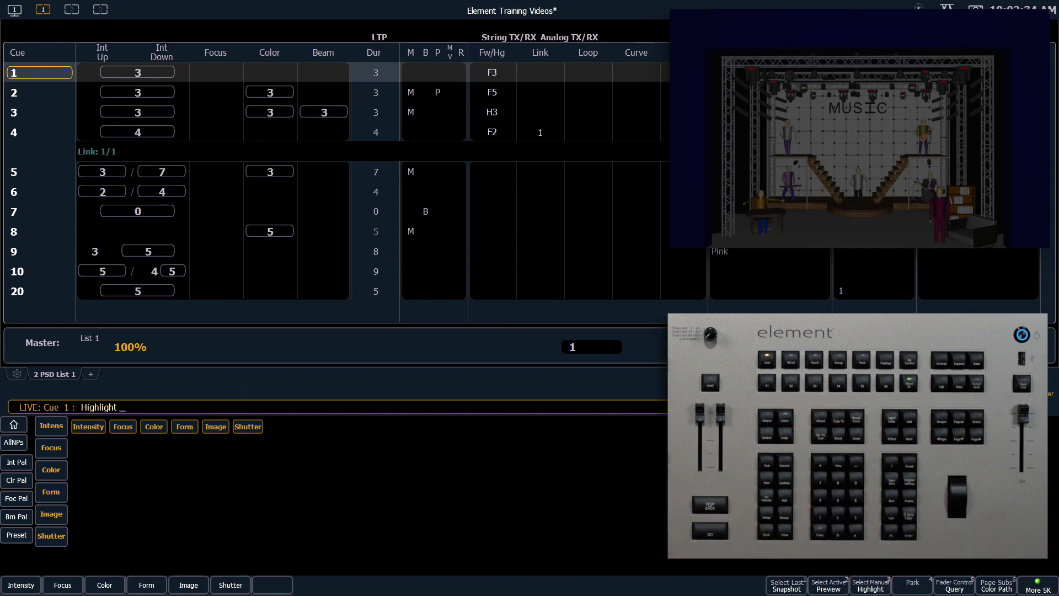
key(Return)
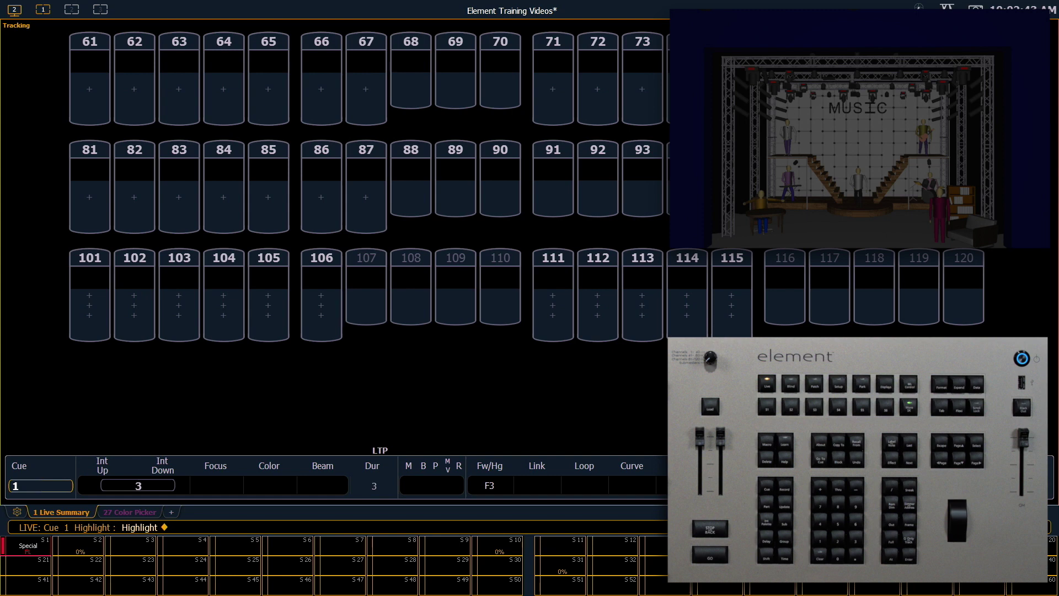
text(g12)
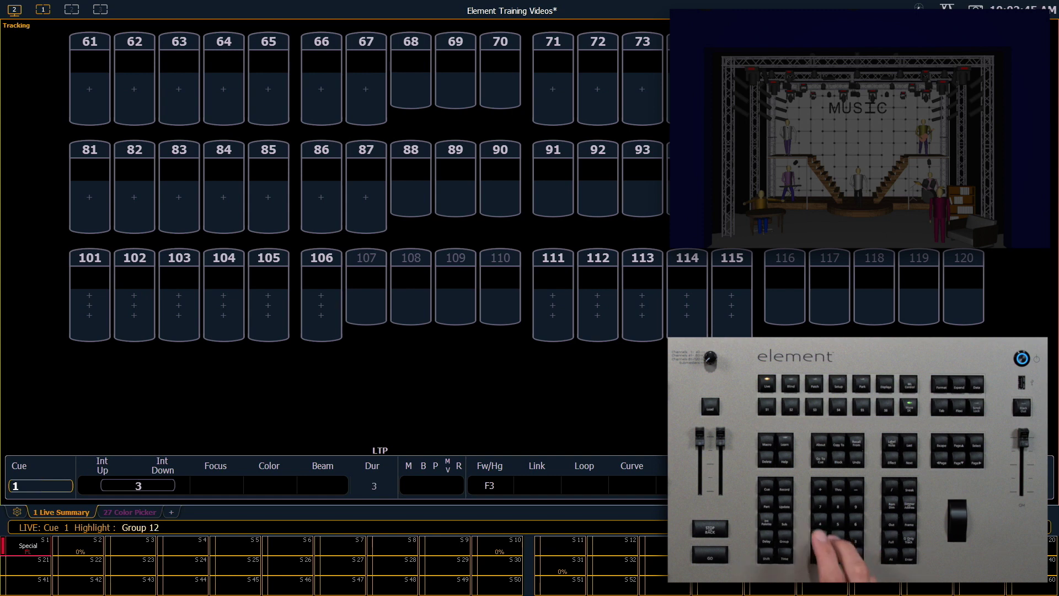
key(Return)
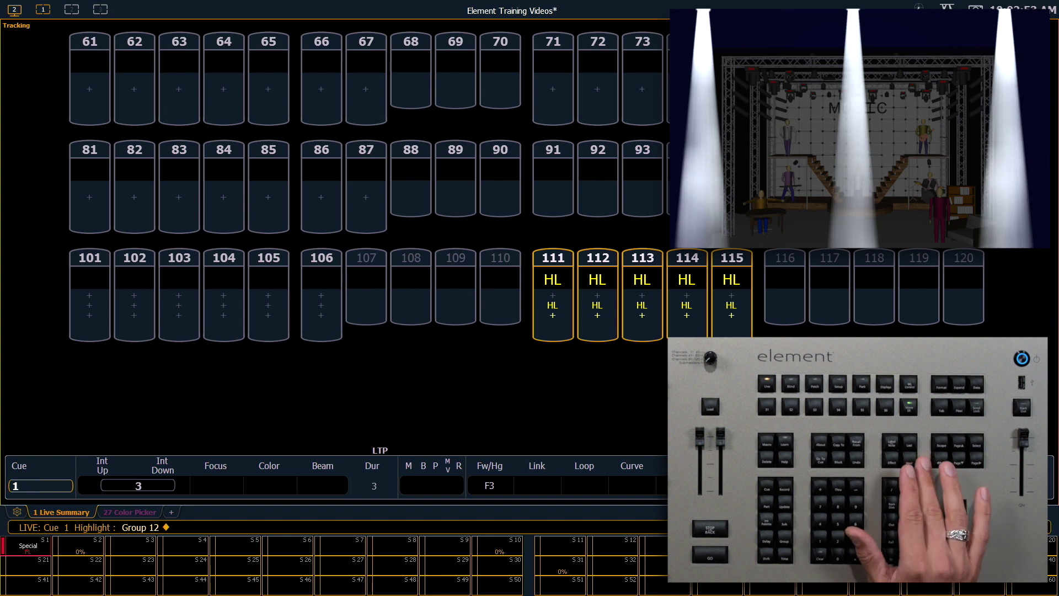
Step through the channels of Group 12 one at a time to examine each light highlighted on its own.
key(Page_Down)
key(Page_Down)
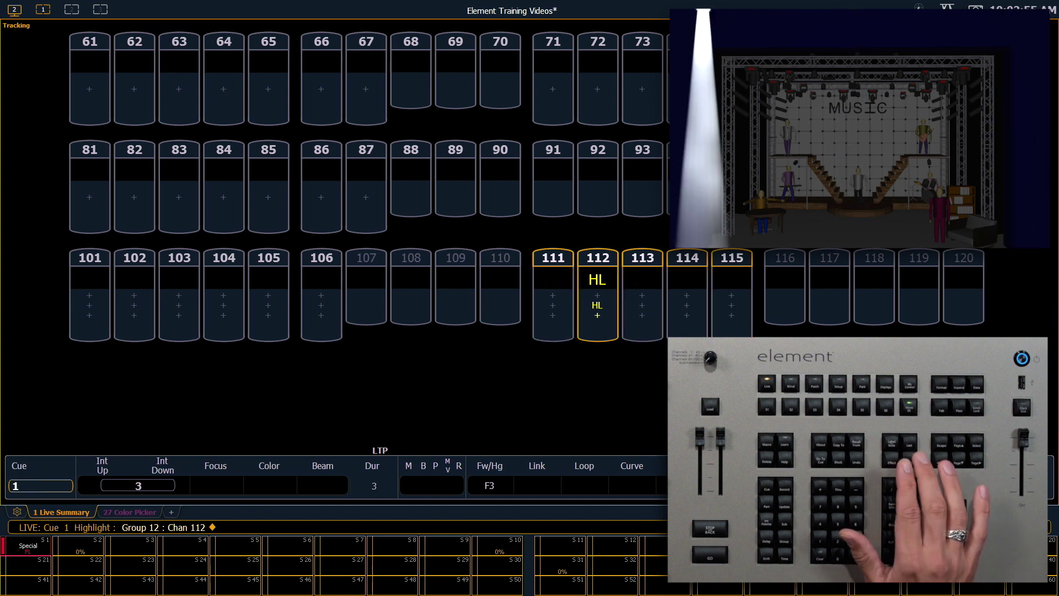
key(Page_Down)
key(Page_Down)
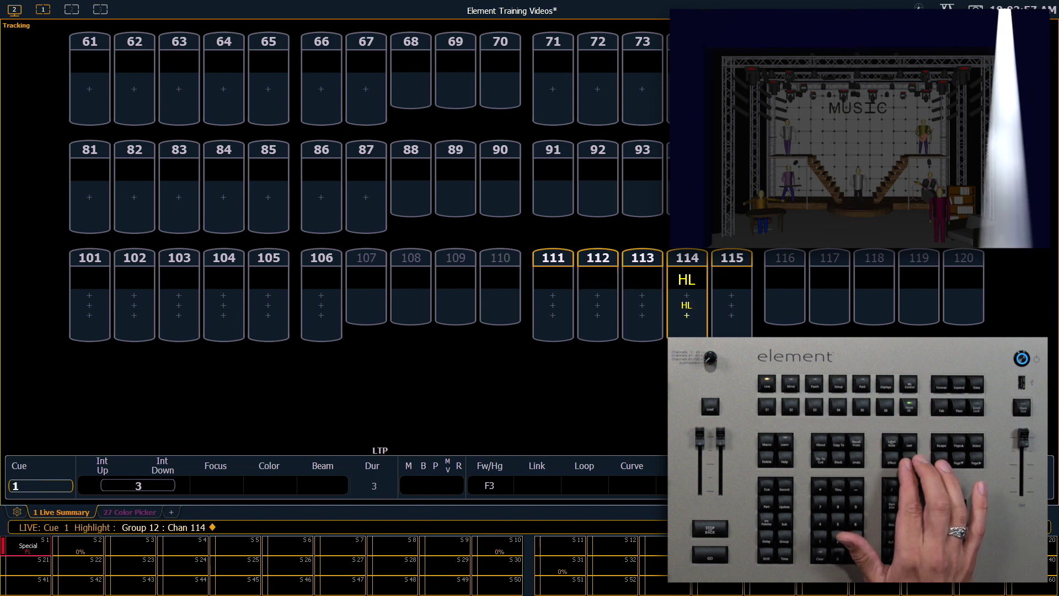
key(Page_Down)
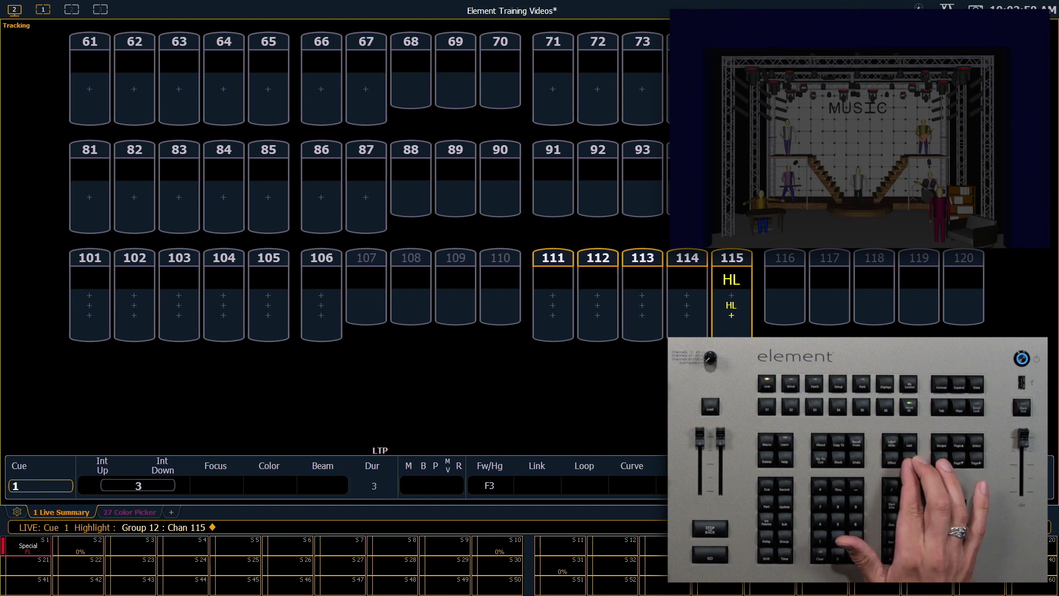
key(Page_Down)
key(Page_Down)
key(Page_Down)
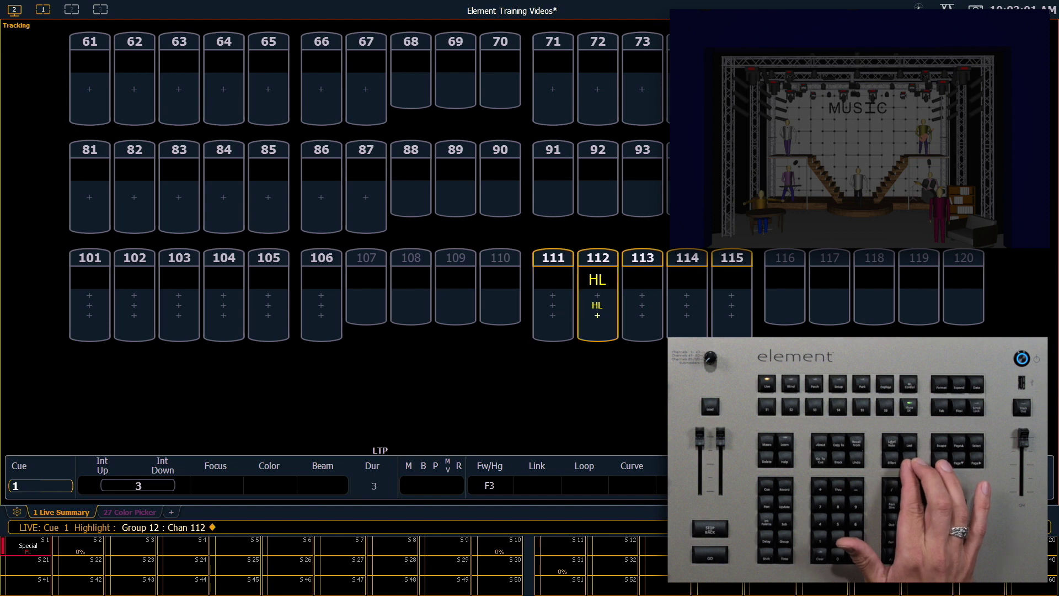
key(Page_Down)
key(Page_Down)
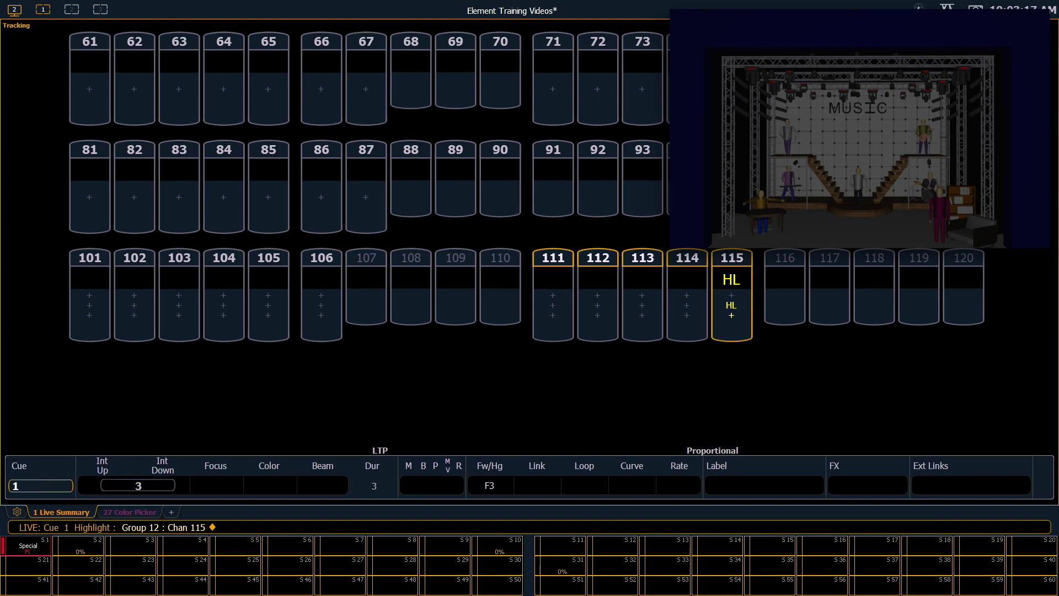
Reselect all of Group 12 in Highlight mode and tilt its lights together to about 70.
key(ctrl+alt+1)
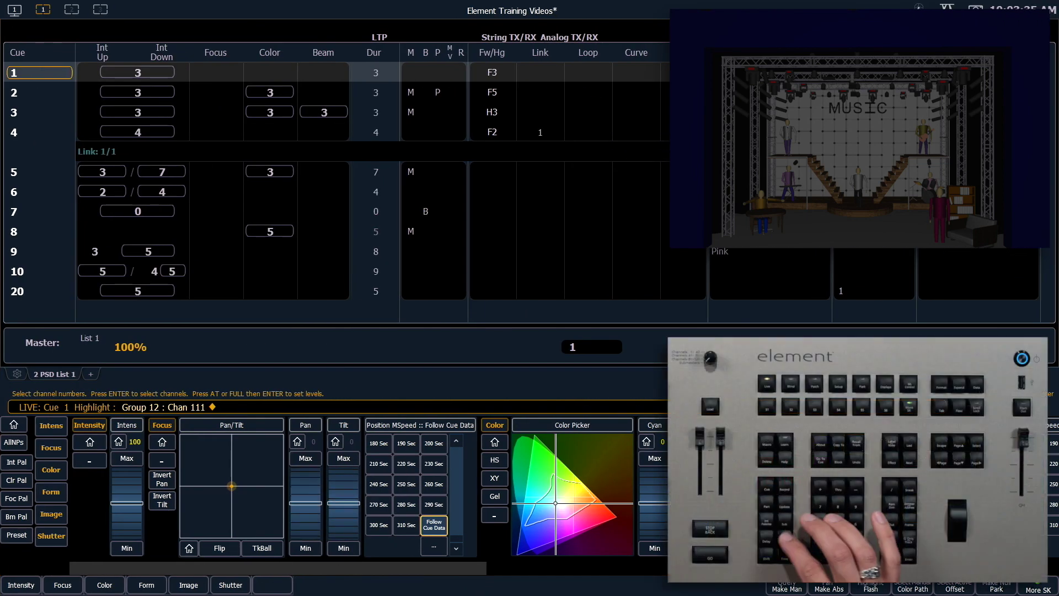
text(g12)
key(Return)
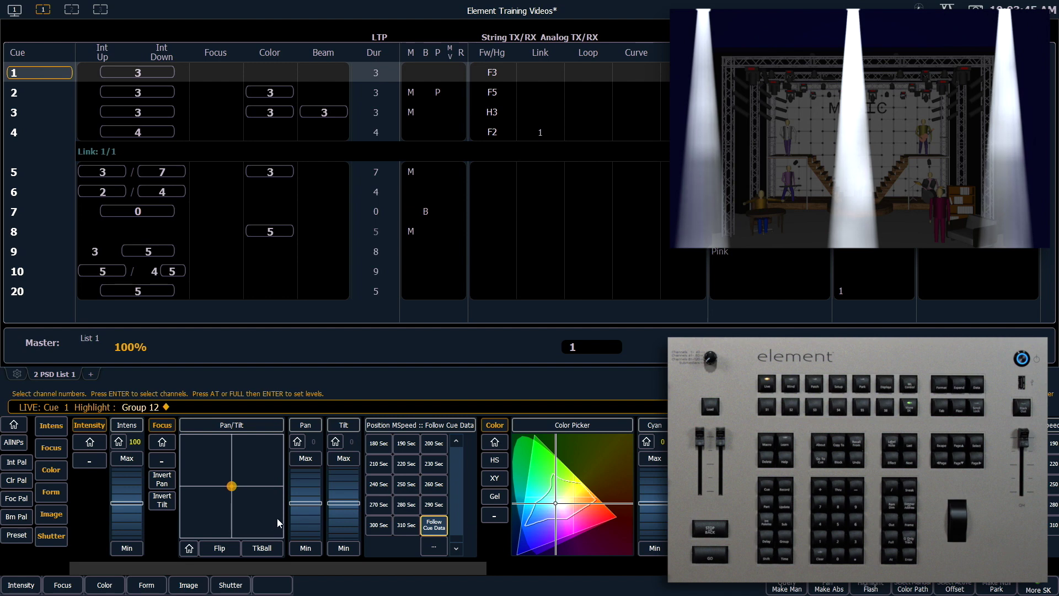
mouse_move(342, 499)
mouse_down()
mouse_move(348, 484)
mouse_move(340, 490)
mouse_up()
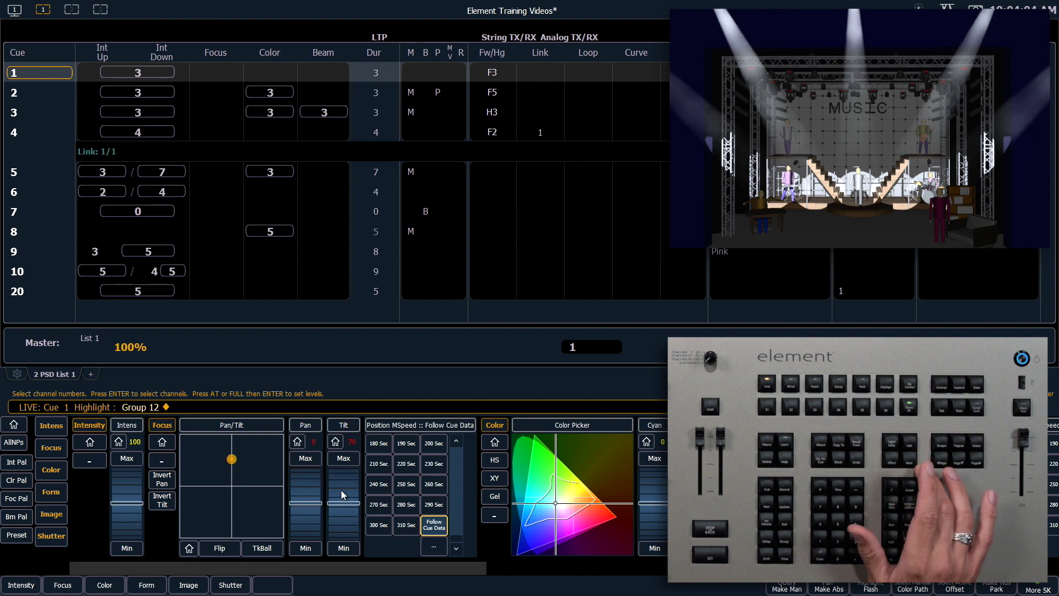
Step through Group 12 channel by channel and pan the off-centre lights onto the performer between the two staircases, channel 115 to about 18.
key(Page_Down)
drag(308, 494, 308, 493)
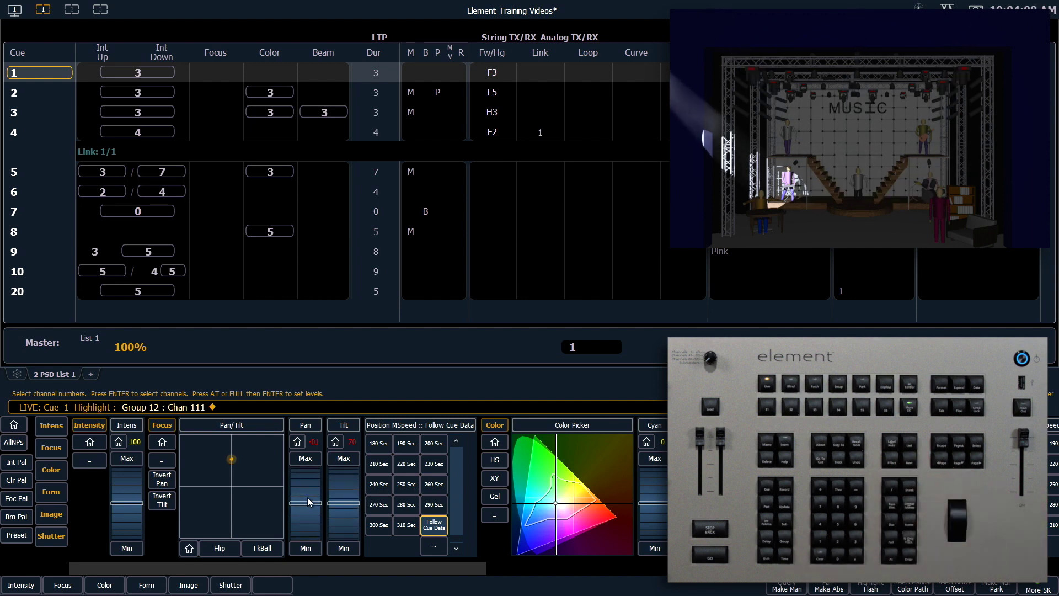
key(Page_Down)
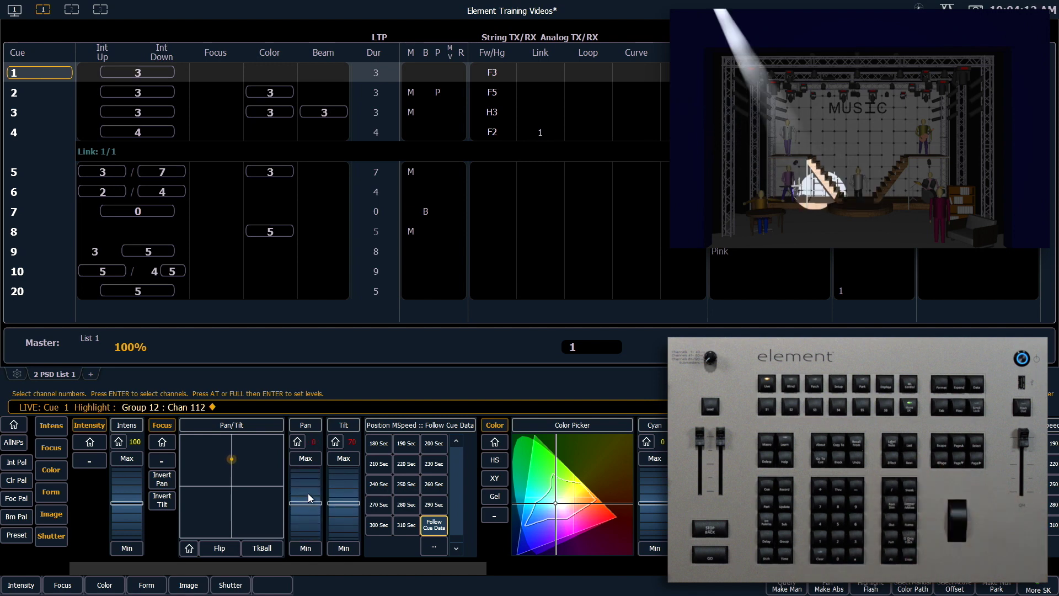
scroll(311, 487, down, 5)
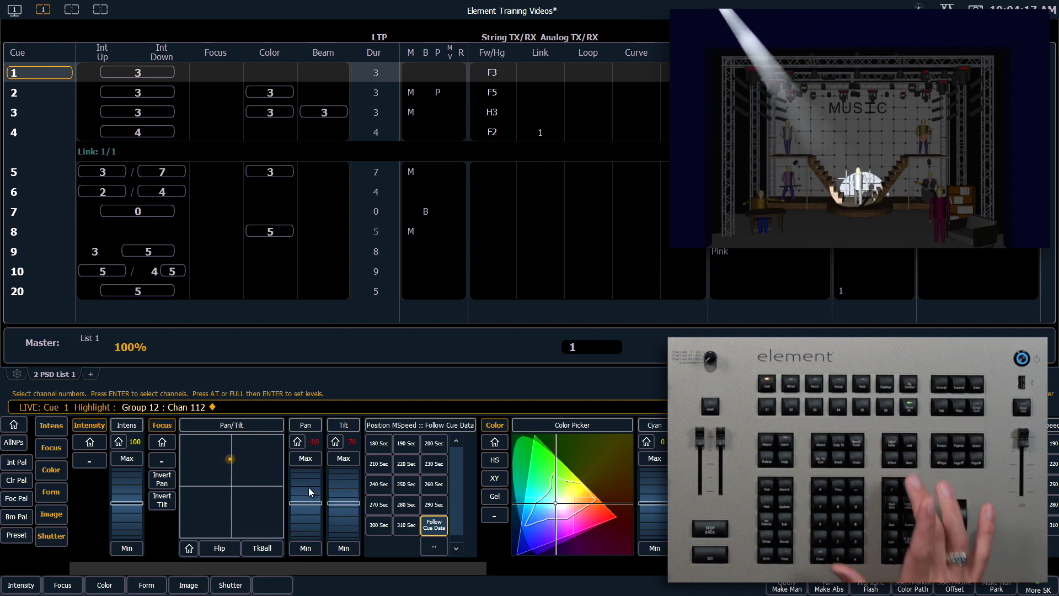
key(Page_Up)
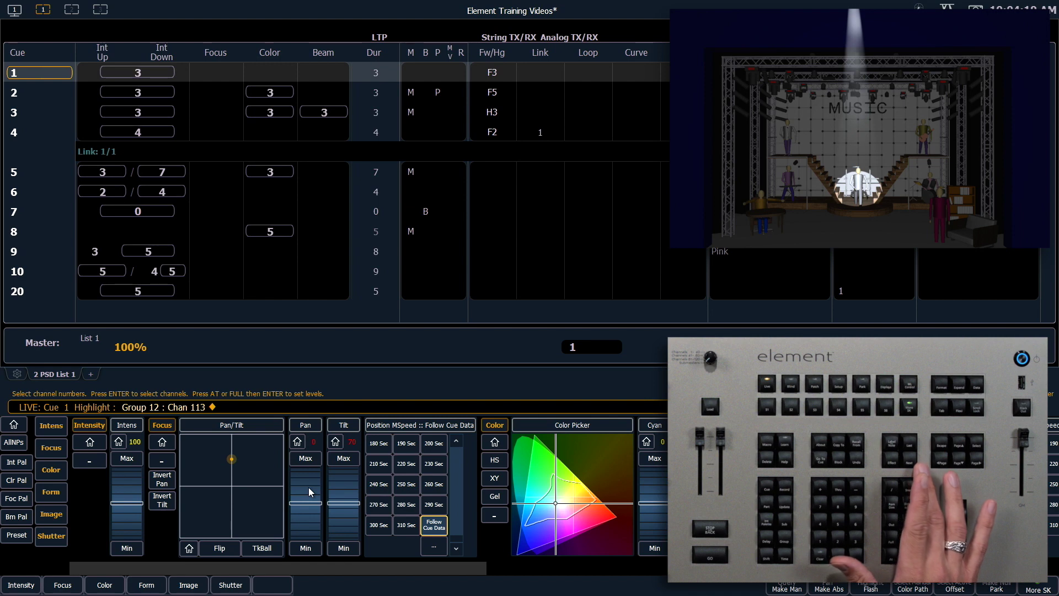
key(Page_Up)
key(Page_Up)
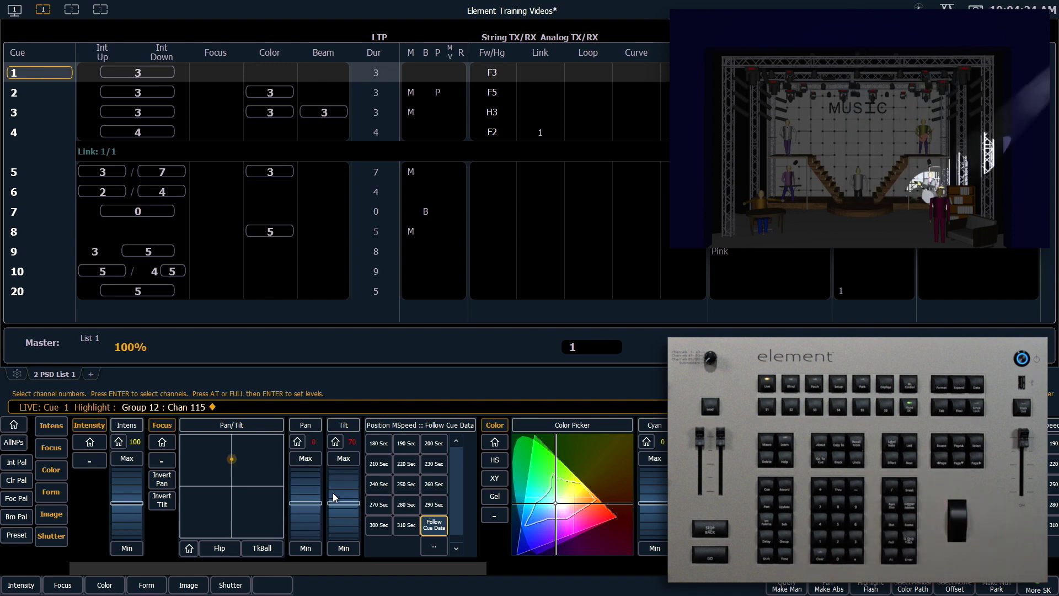
scroll(305, 500, up, 3)
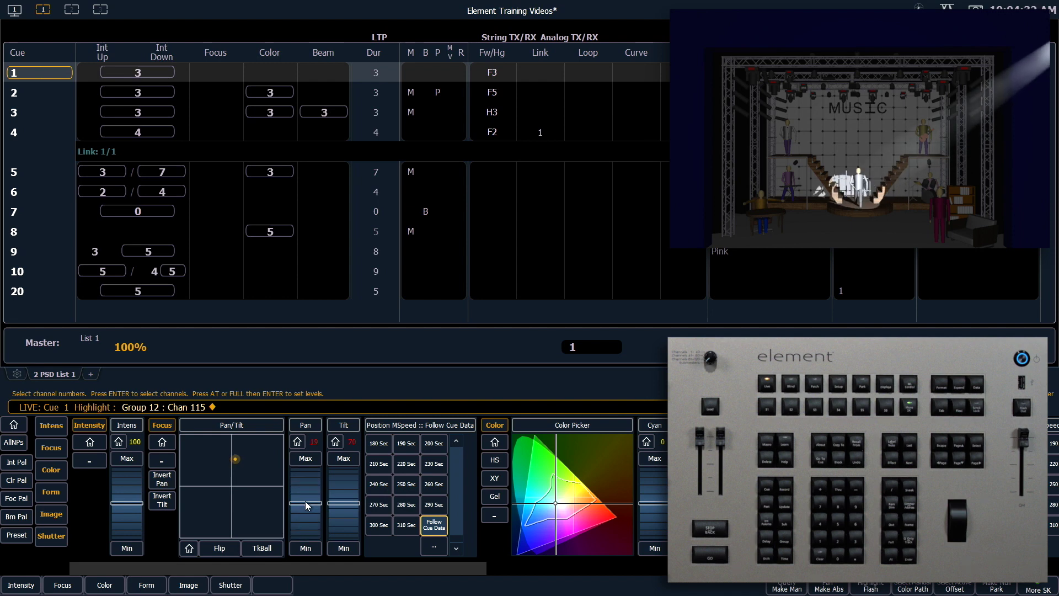
Reselect Group 12, record its position as Focus Palette 2 with the label USC, and leave Highlight mode.
key(BackSpace)
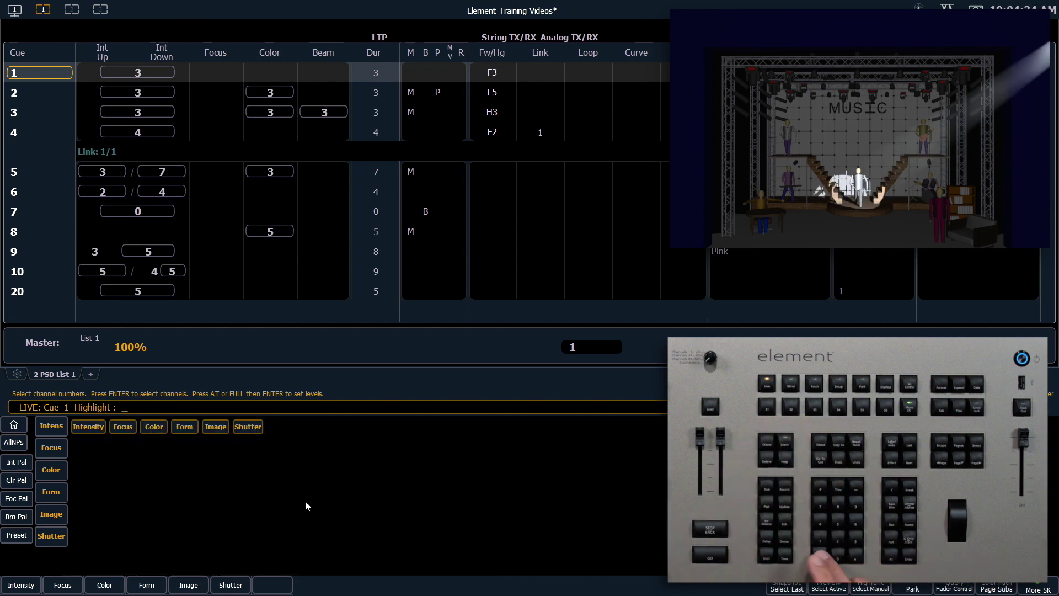
key(F7)
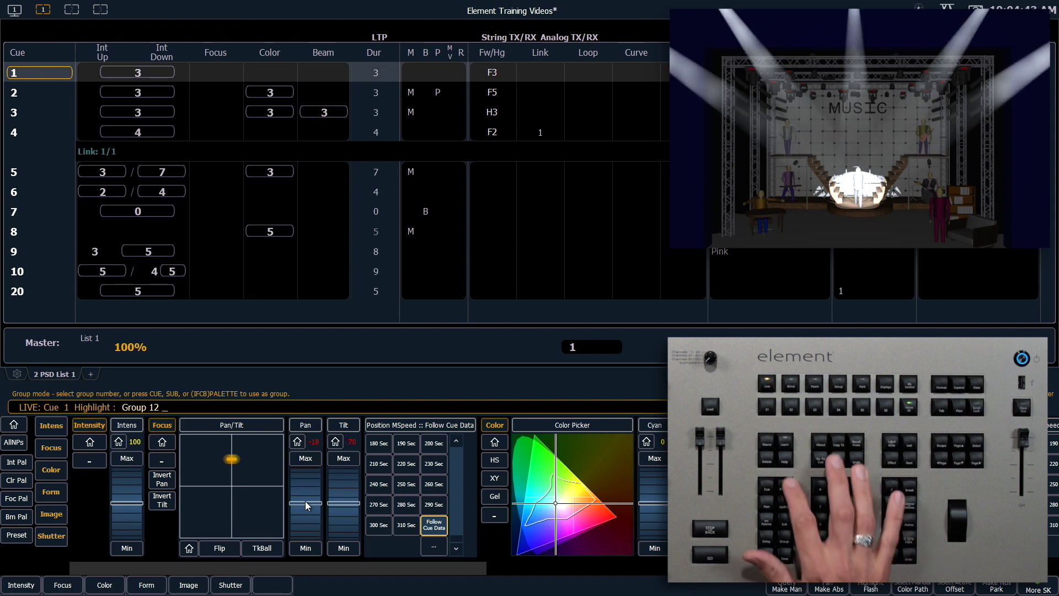
key(r)
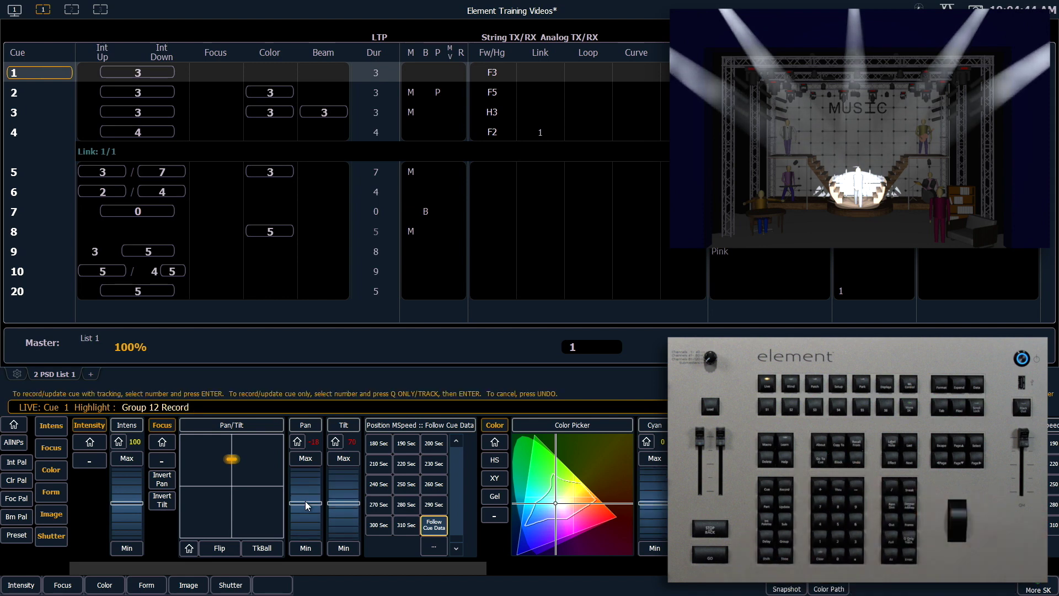
click(12, 502)
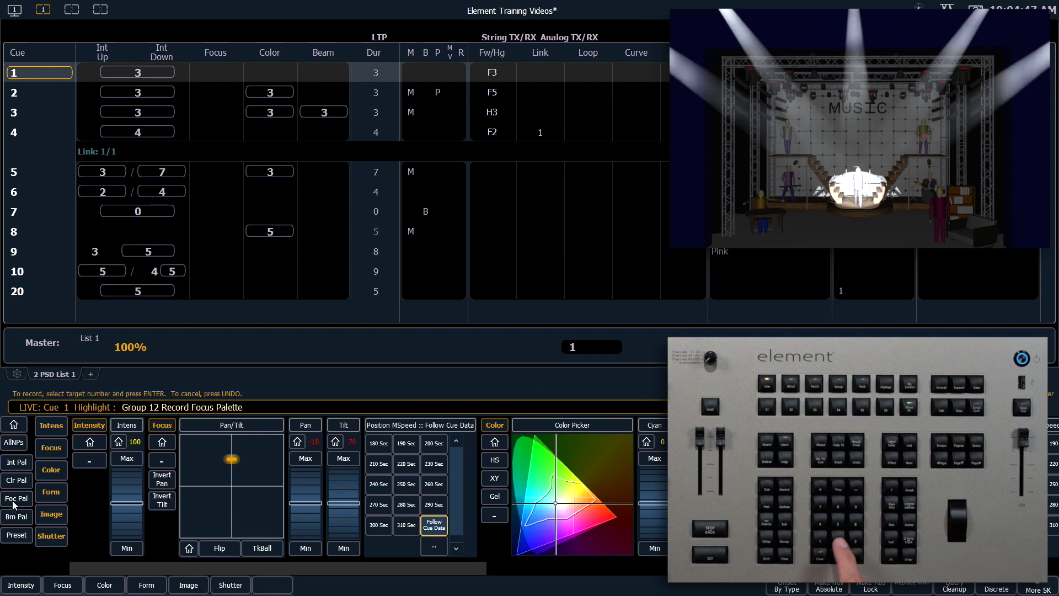
text(2)
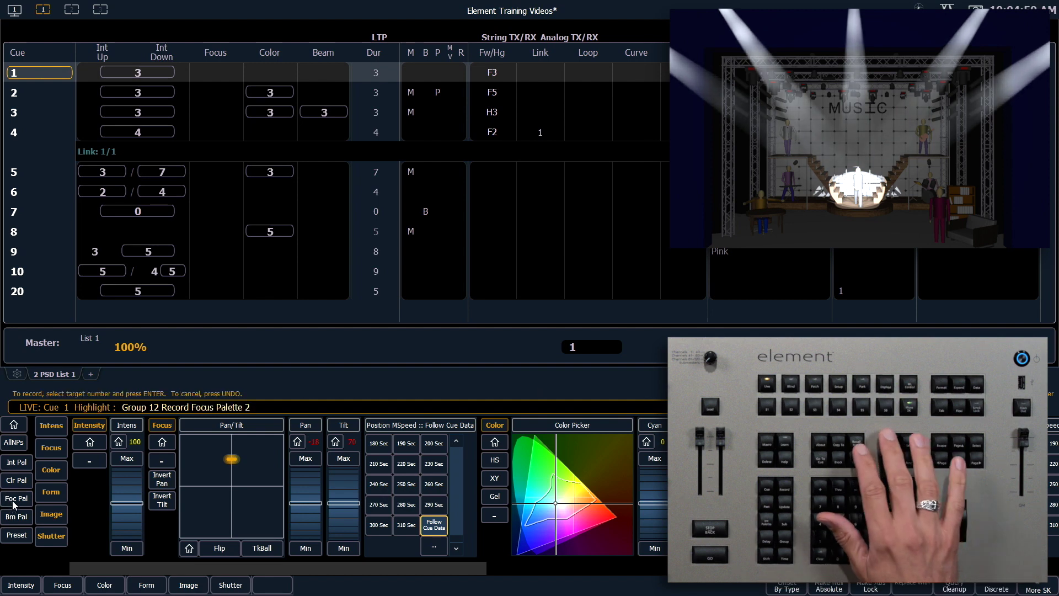
text(l)
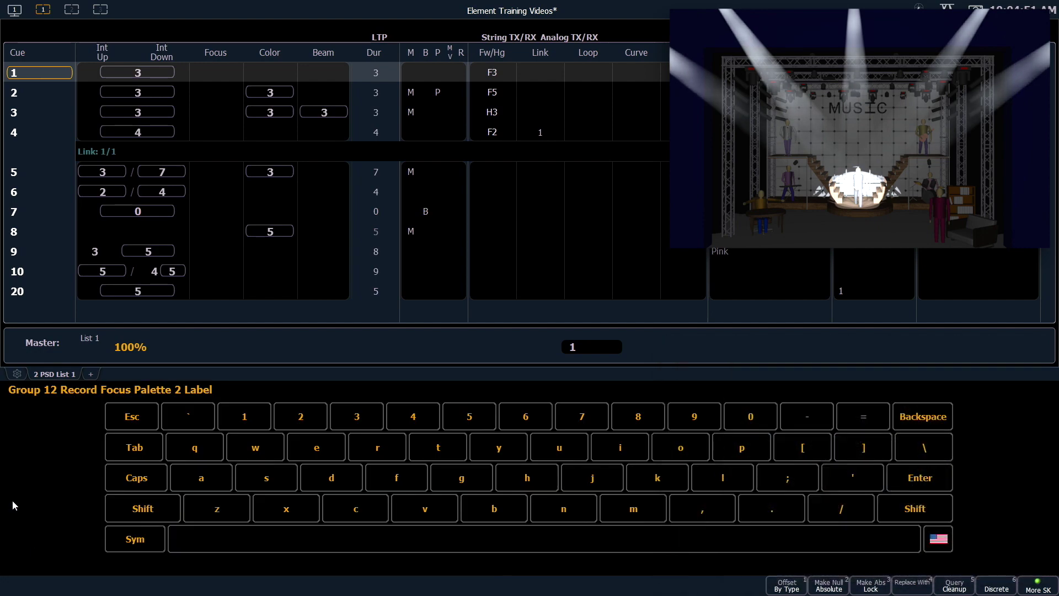
key(shift)
text(USC)
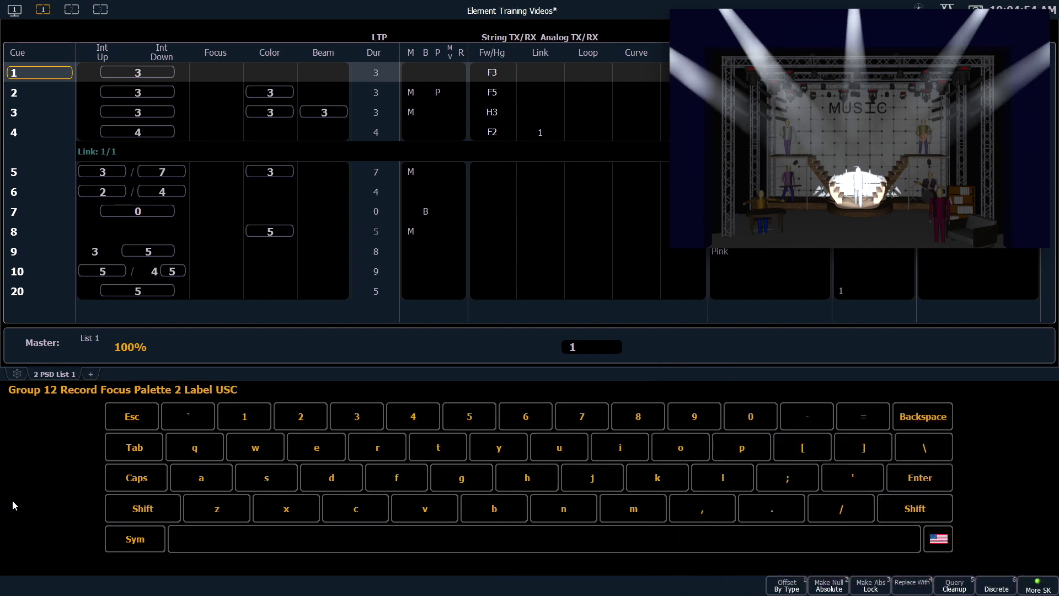
key(Return)
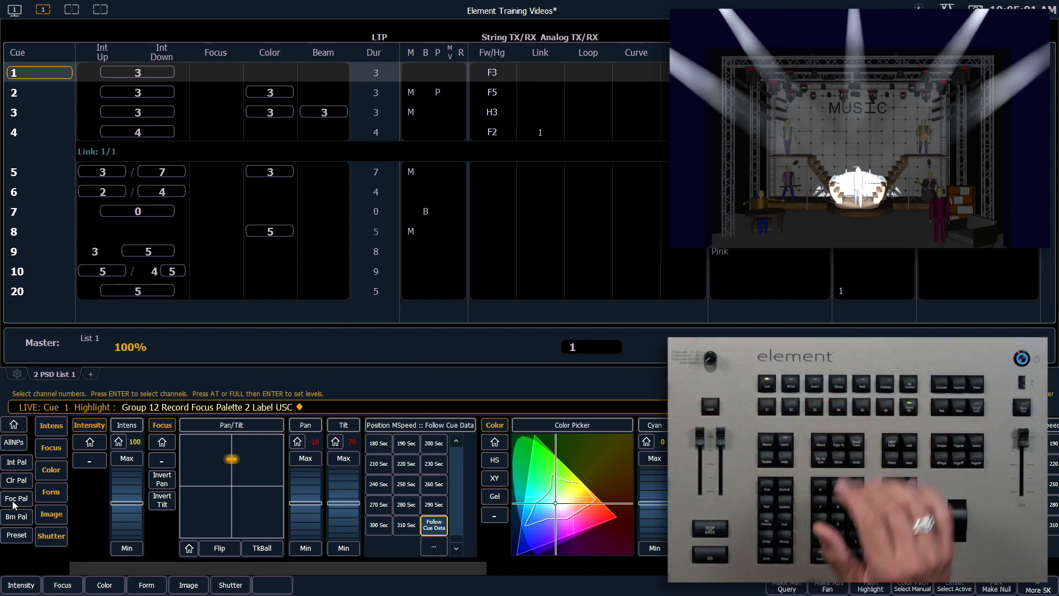
key(shift+BackSpace)
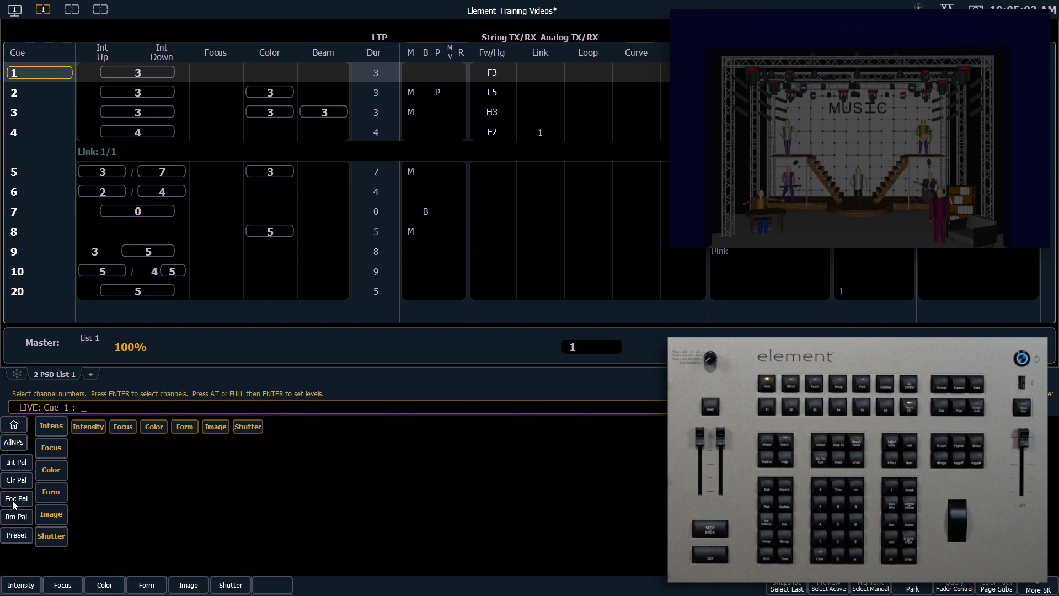